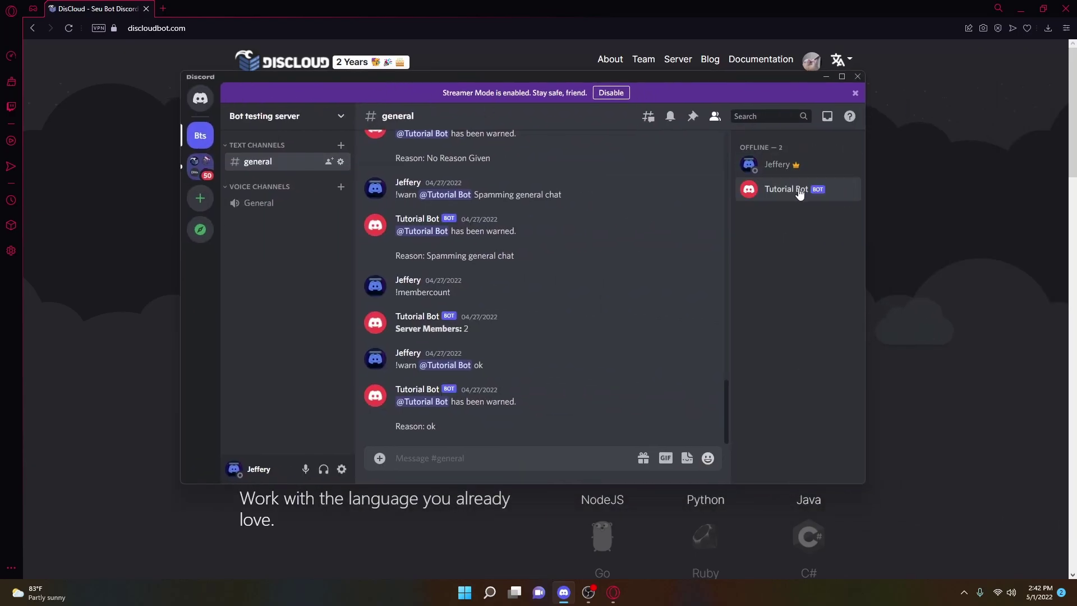
pyautogui.click(785, 189)
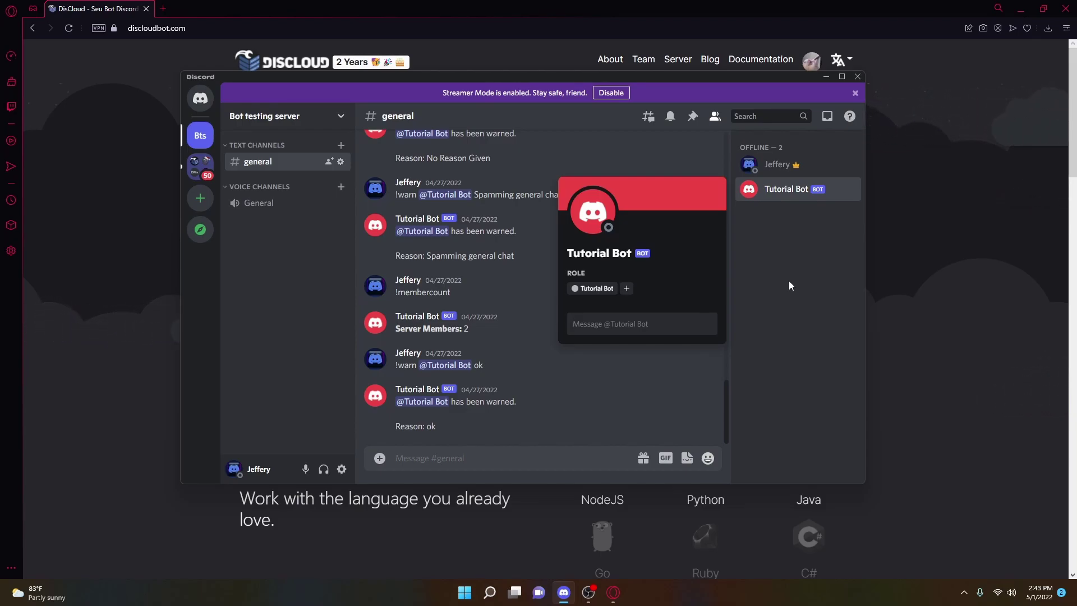
pyautogui.click(428, 360)
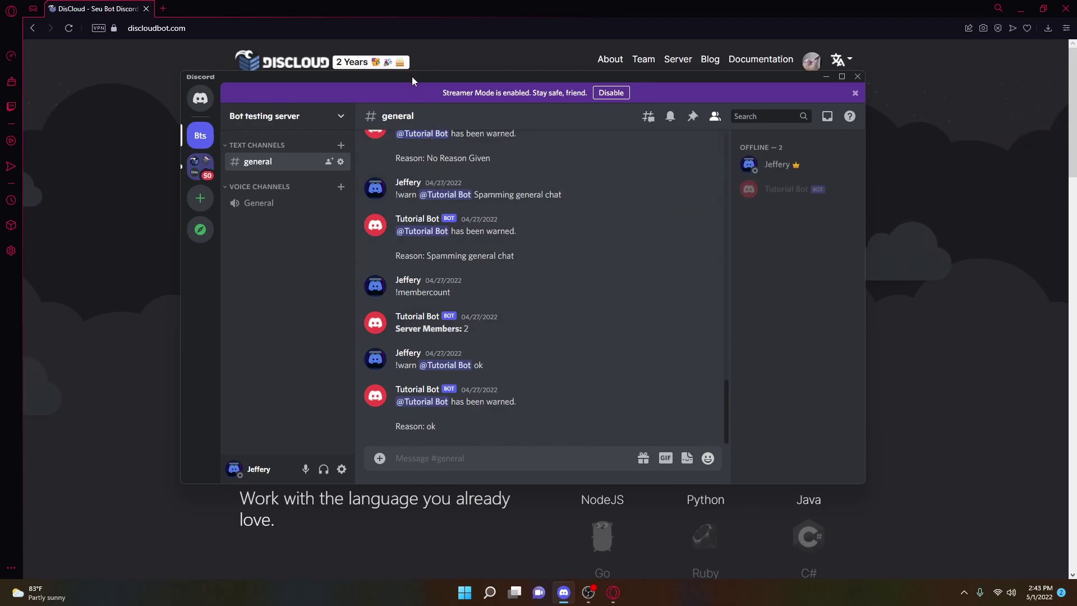
pyautogui.click(178, 163)
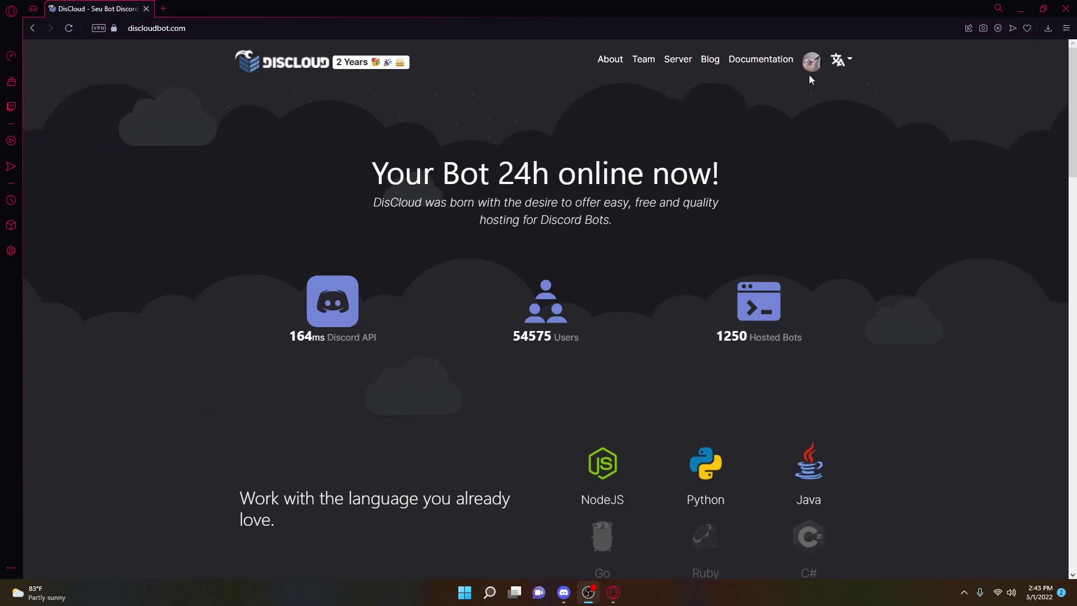
# Switch DisCloud to English, log in by authorizing the Discord account, and open the account menu
pyautogui.click(842, 65)
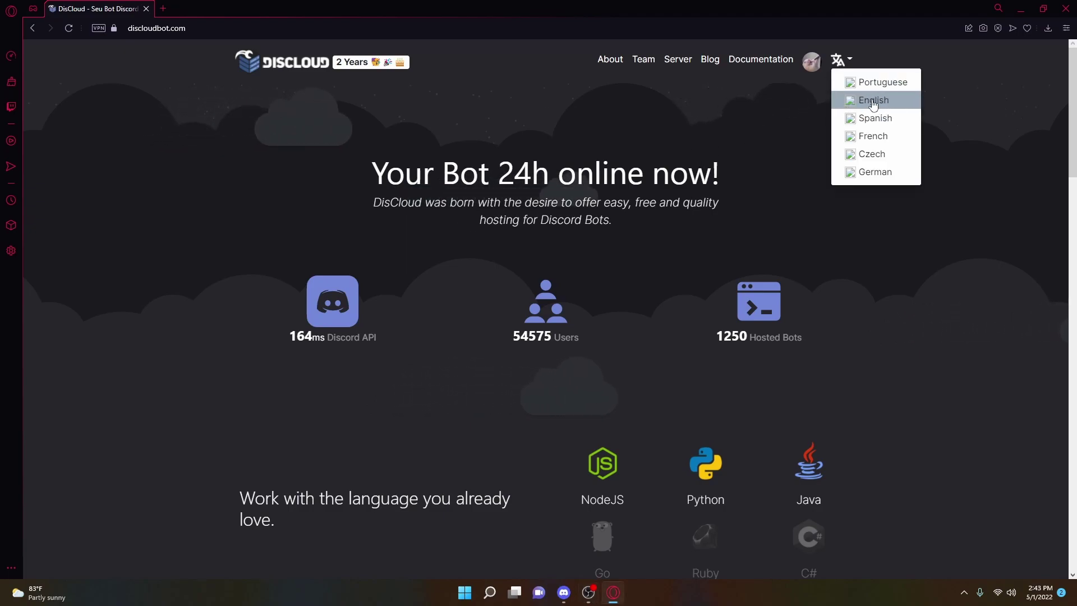
pyautogui.click(873, 100)
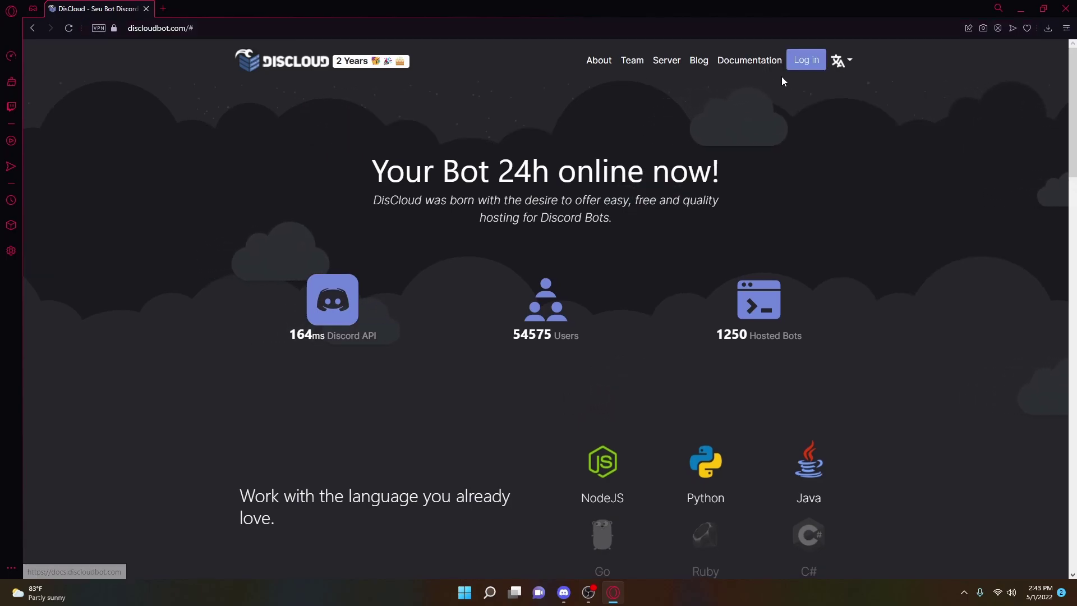
pyautogui.click(794, 63)
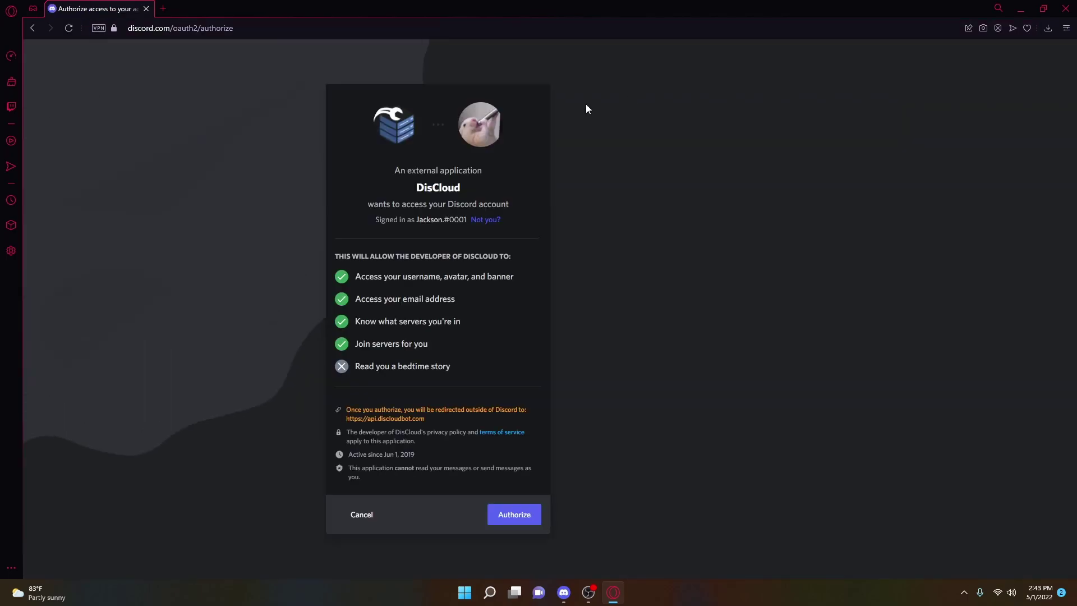
pyautogui.click(530, 517)
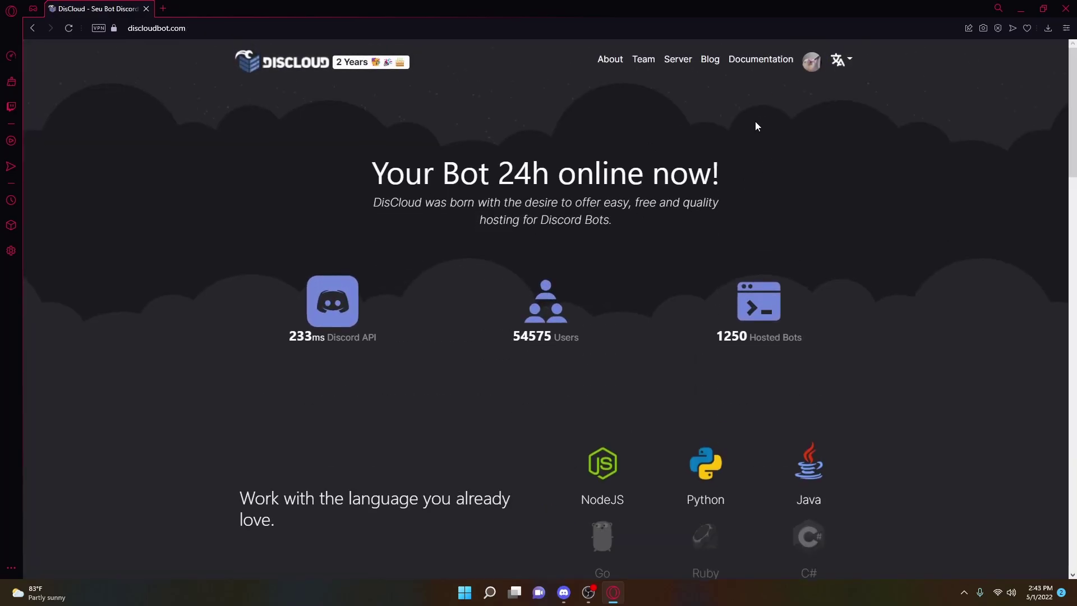
pyautogui.click(815, 60)
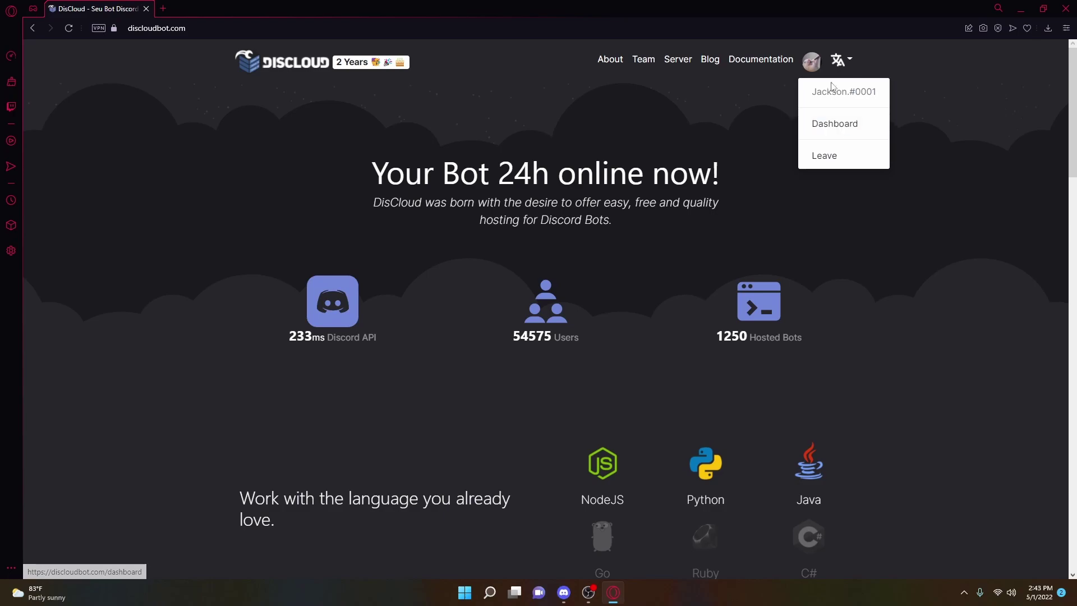
# From the DisCloud dashboard, open the commit page for ZRE BOT#3528 under My bots
pyautogui.click(836, 125)
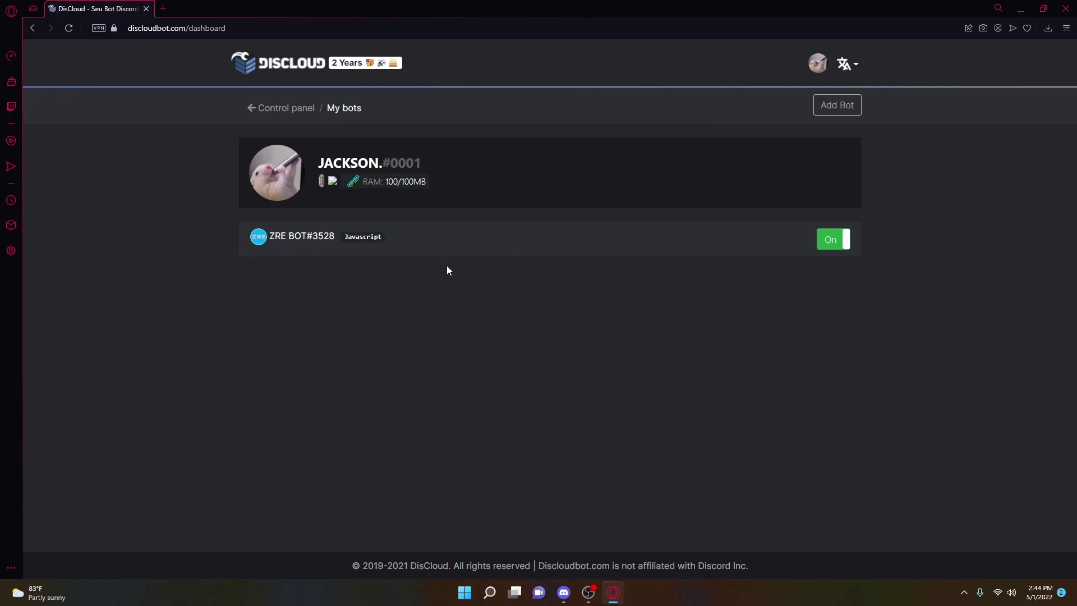
pyautogui.click(480, 240)
pyautogui.scroll(-1, 460, 248)
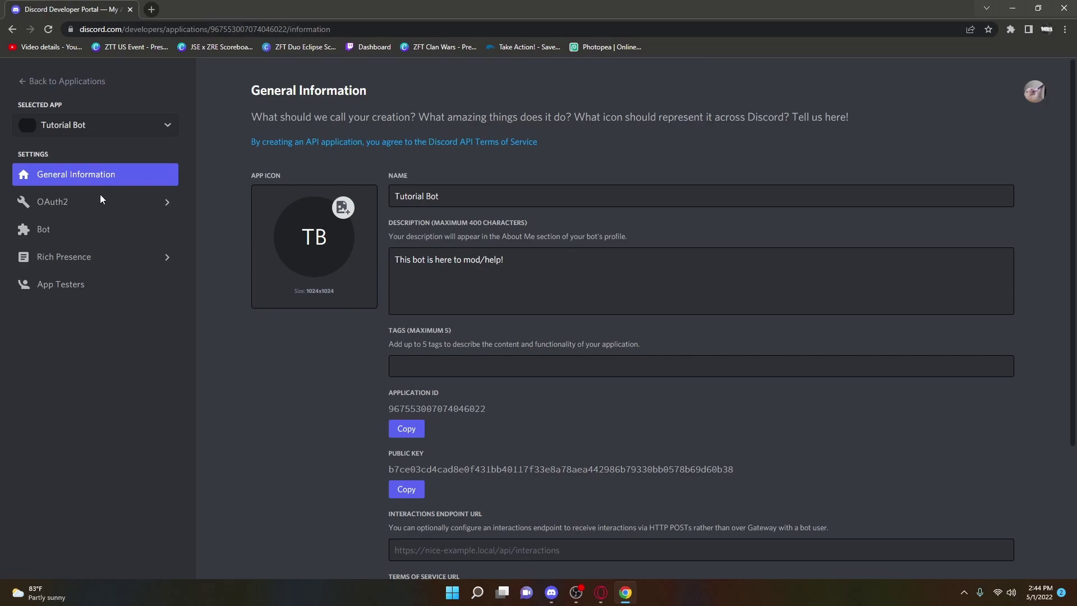
# Copy Tutorial Bot's client ID from its OAuth2 page in the Developer Portal
pyautogui.click(63, 203)
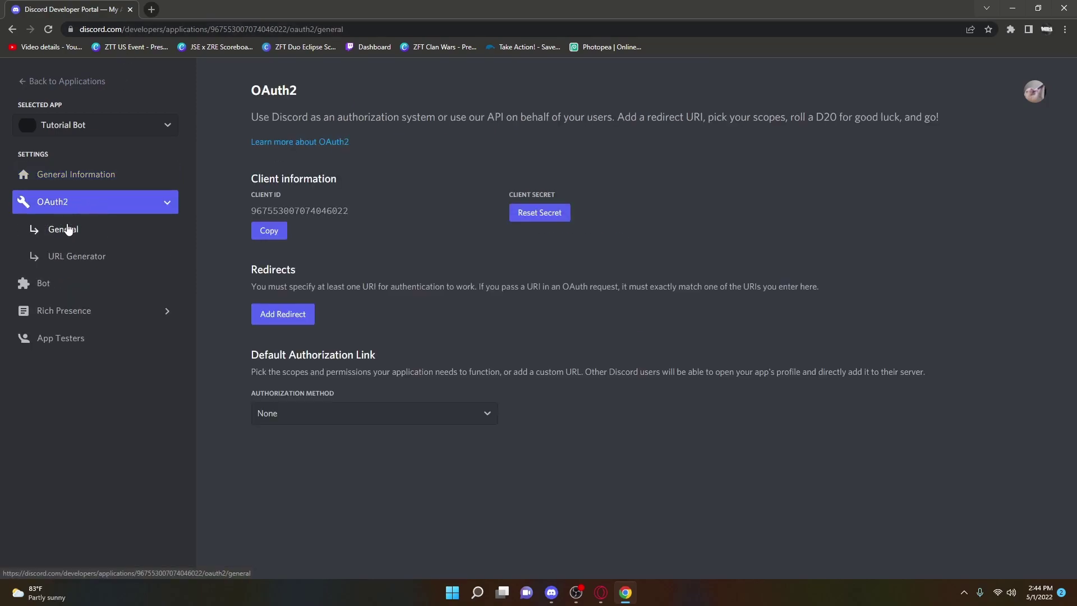
pyautogui.click(269, 237)
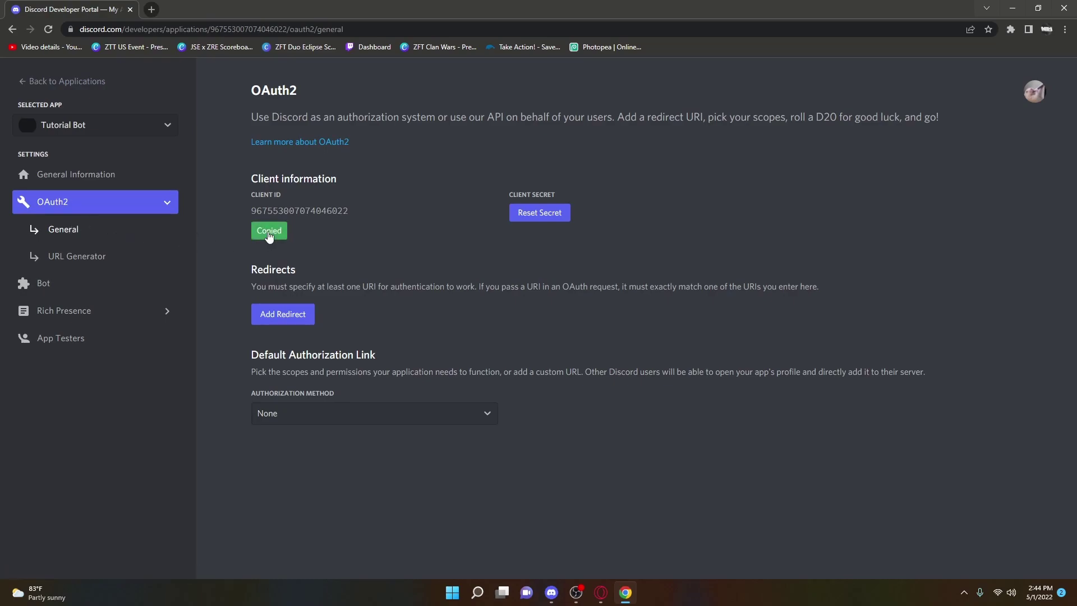
# Review the commit page's Bot ID and index.js main file, then open the Tutorial Bot project folder
pyautogui.click(601, 592)
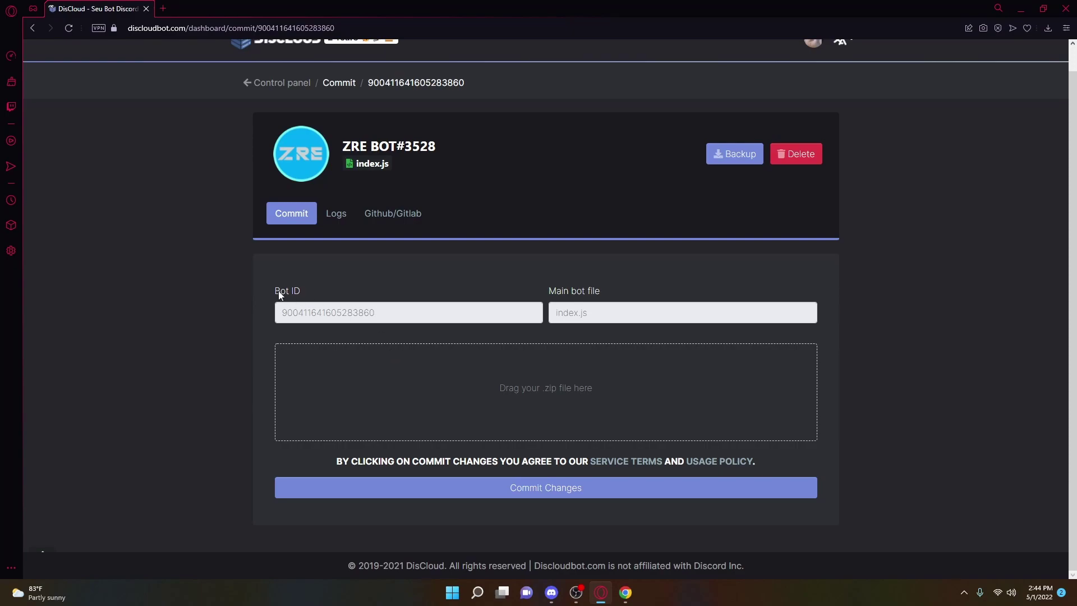
pyautogui.moveTo(396, 312); pyautogui.dragTo(278, 316)
pyautogui.click(437, 301)
pyautogui.moveTo(551, 293); pyautogui.dragTo(606, 290)
pyautogui.click(567, 314)
pyautogui.moveTo(617, 325); pyautogui.dragTo(532, 341)
pyautogui.click(561, 249)
pyautogui.press('super+e')
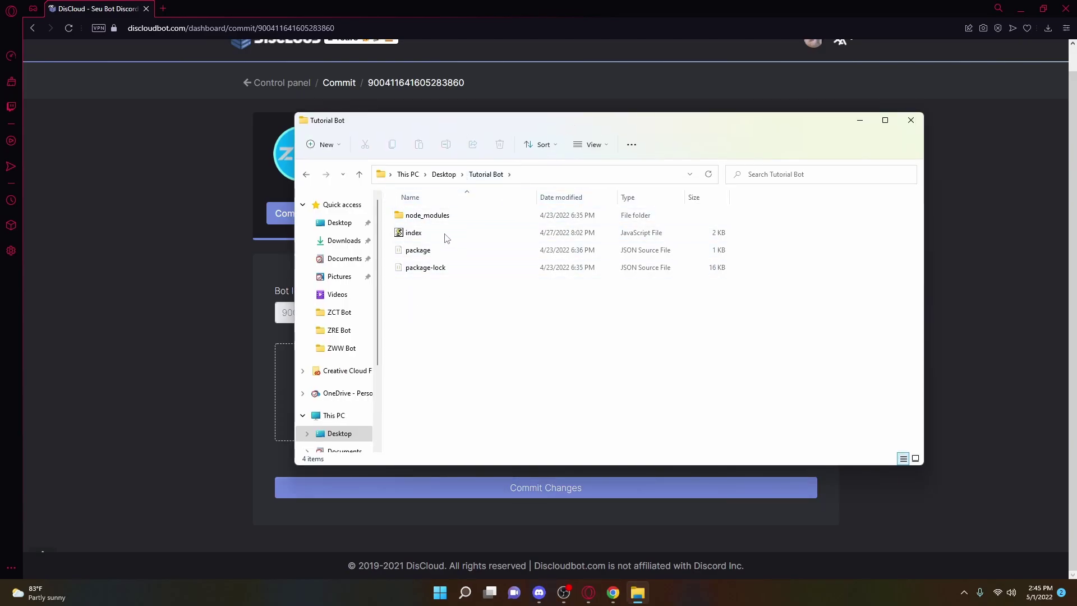
# Compress index, package and package-lock into a ZIP named tutorialbotzip
pyautogui.moveTo(432, 299); pyautogui.dragTo(441, 226)
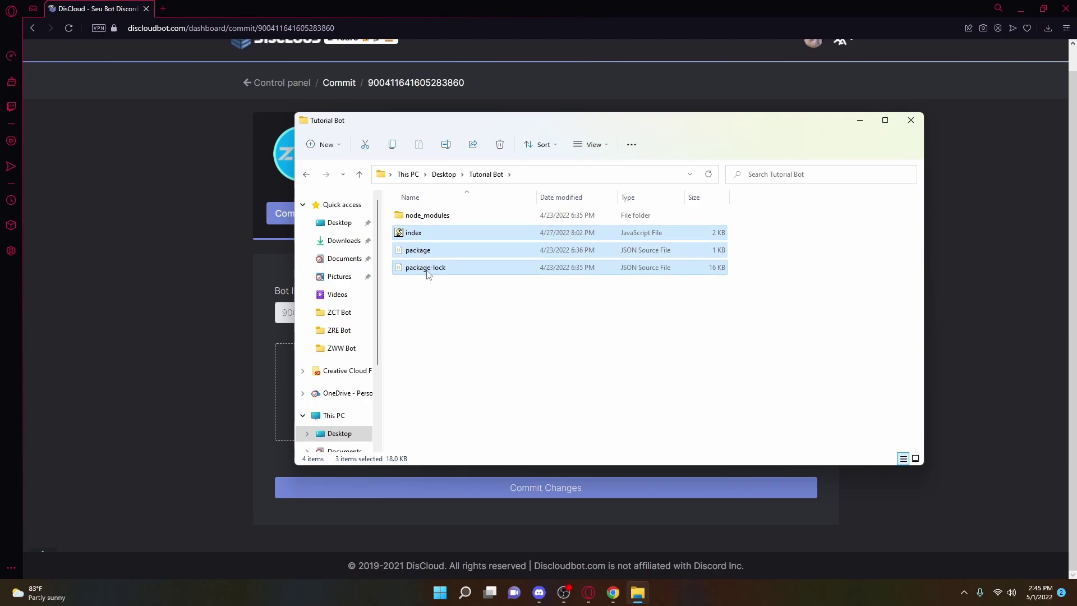
pyautogui.rightClick(447, 272)
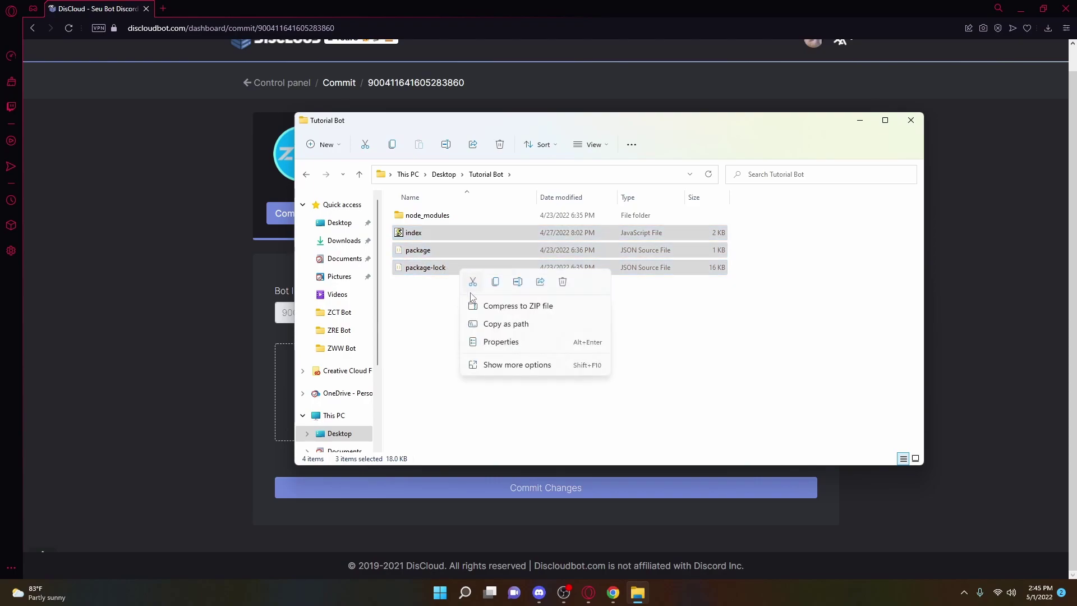
pyautogui.click(474, 308)
pyautogui.click(518, 305)
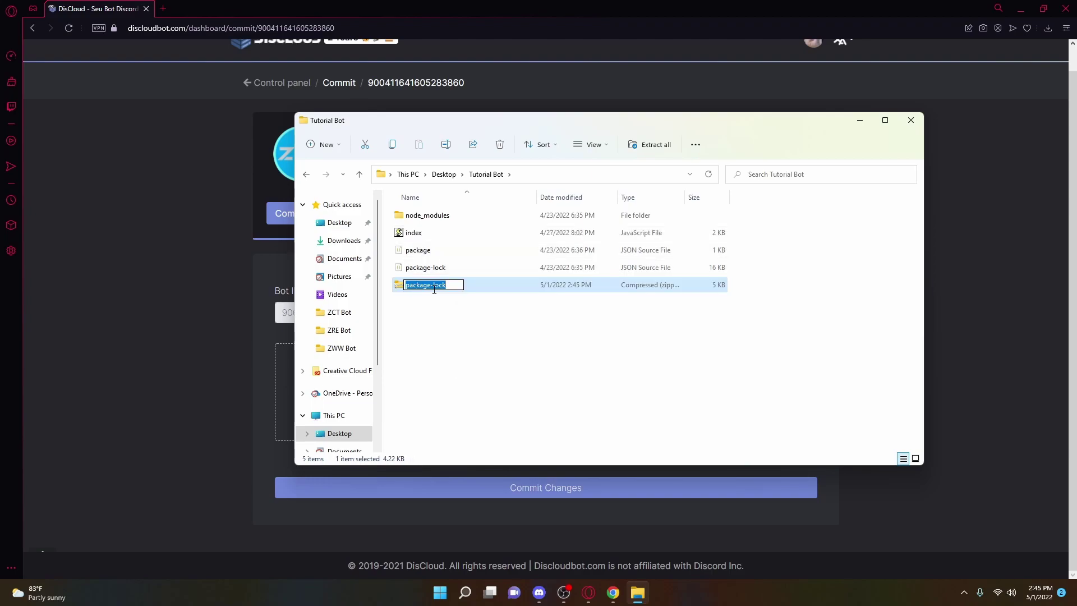
pyautogui.write('tutorial bot')
pyautogui.press('BackSpace')
pyautogui.press('BackSpace')
pyautogui.press('BackSpace')
pyautogui.press('BackSpace')
pyautogui.write('botzip')
pyautogui.press('Return')
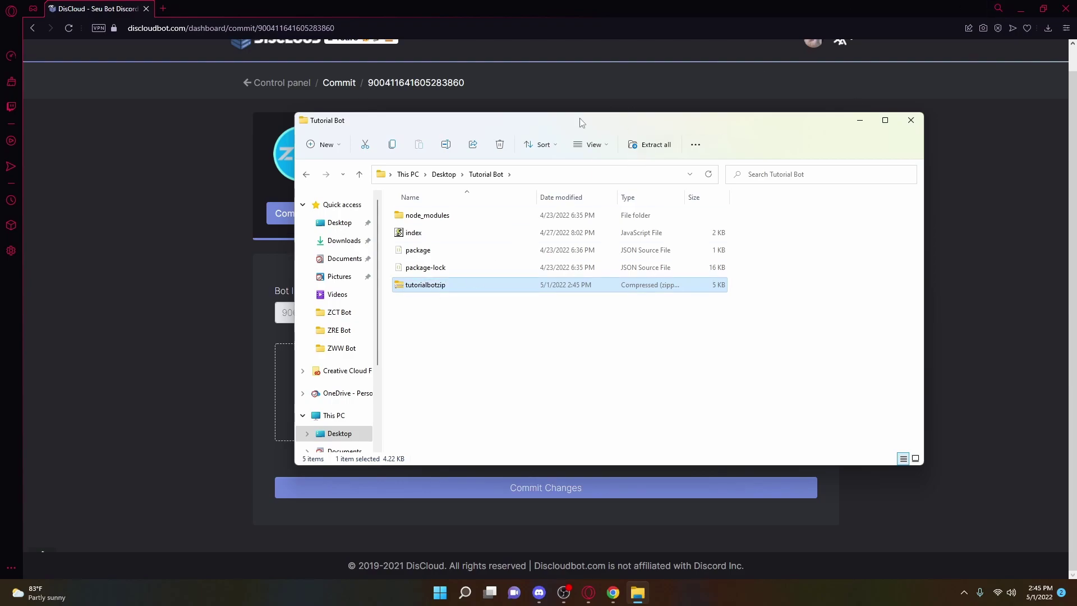
# Move tutorialbotzip onto the desktop and close the Tutorial Bot folder
pyautogui.click(1020, 9)
pyautogui.click(1012, 8)
pyautogui.moveTo(481, 286); pyautogui.dragTo(54, 465)
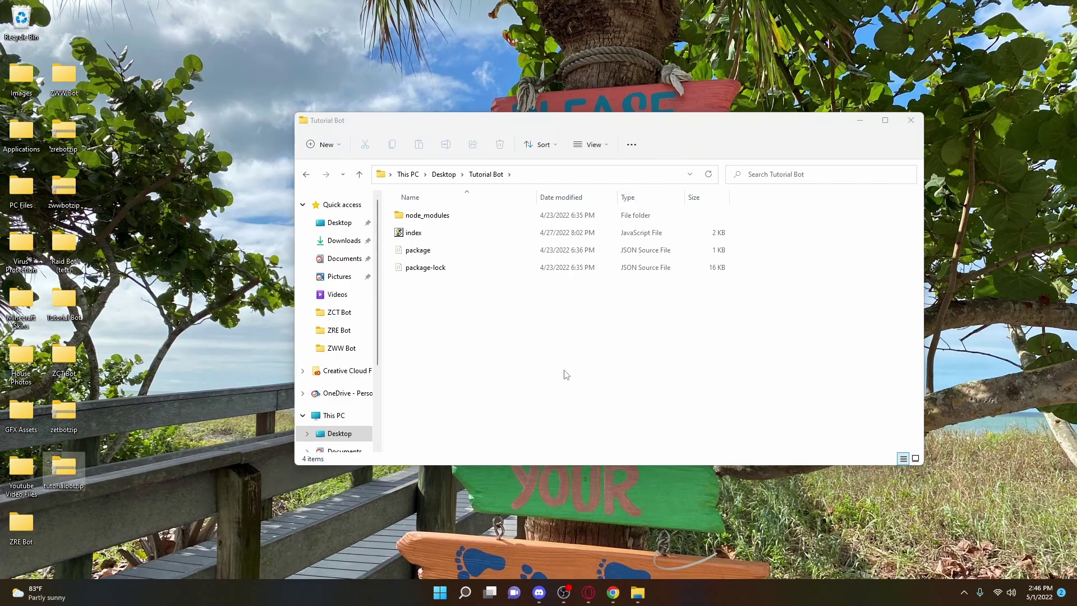
pyautogui.click(908, 119)
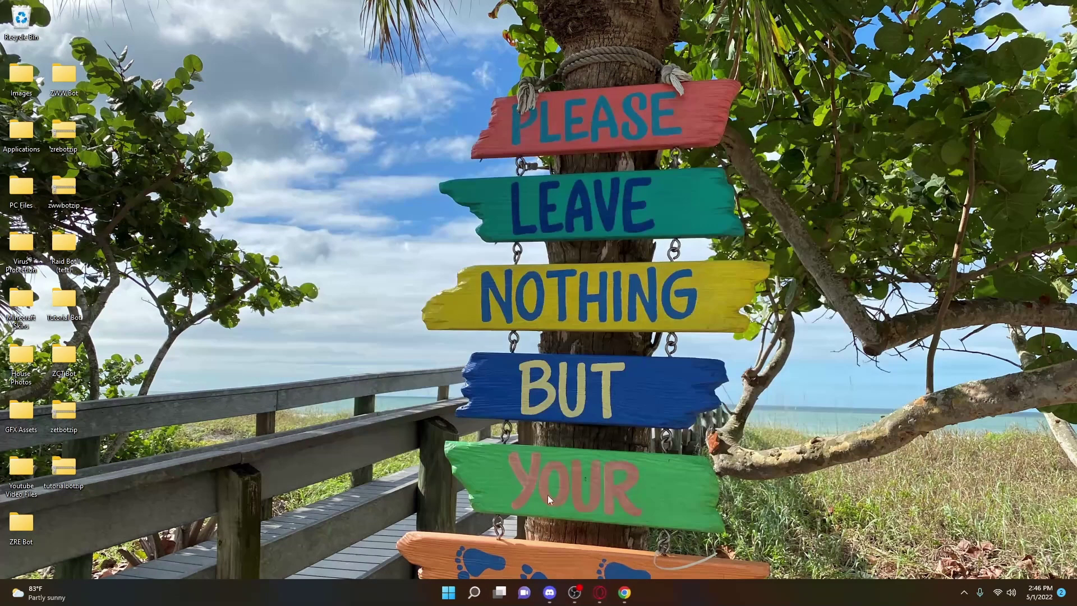
# Drop tutorialbotzip into DisCloud's zip upload area and commit it to the bot
pyautogui.click(601, 592)
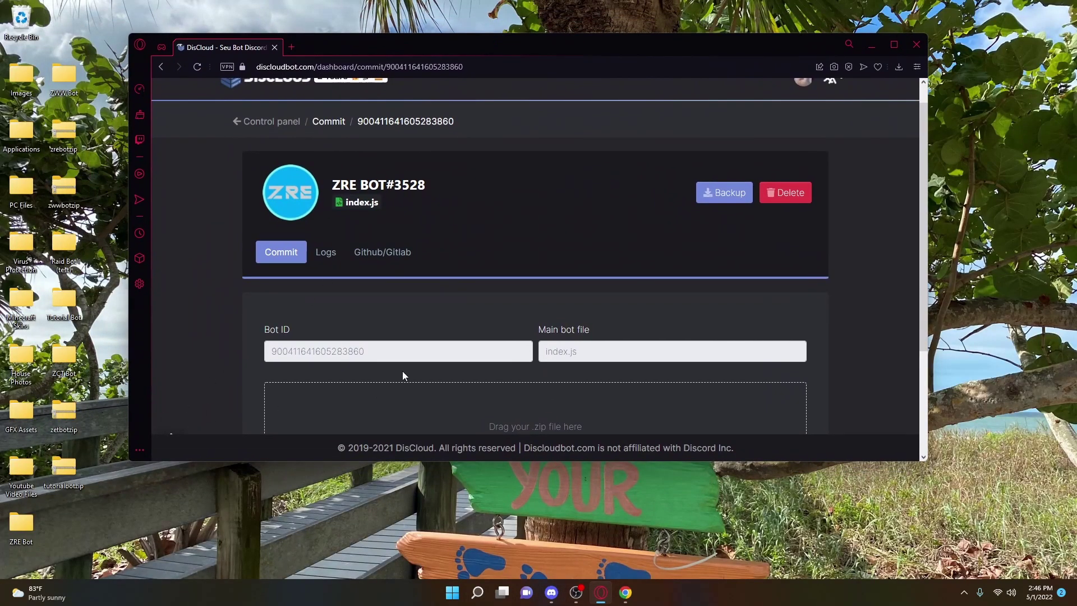
pyautogui.scroll(-3, 402, 371)
pyautogui.moveTo(70, 459); pyautogui.dragTo(252, 359)
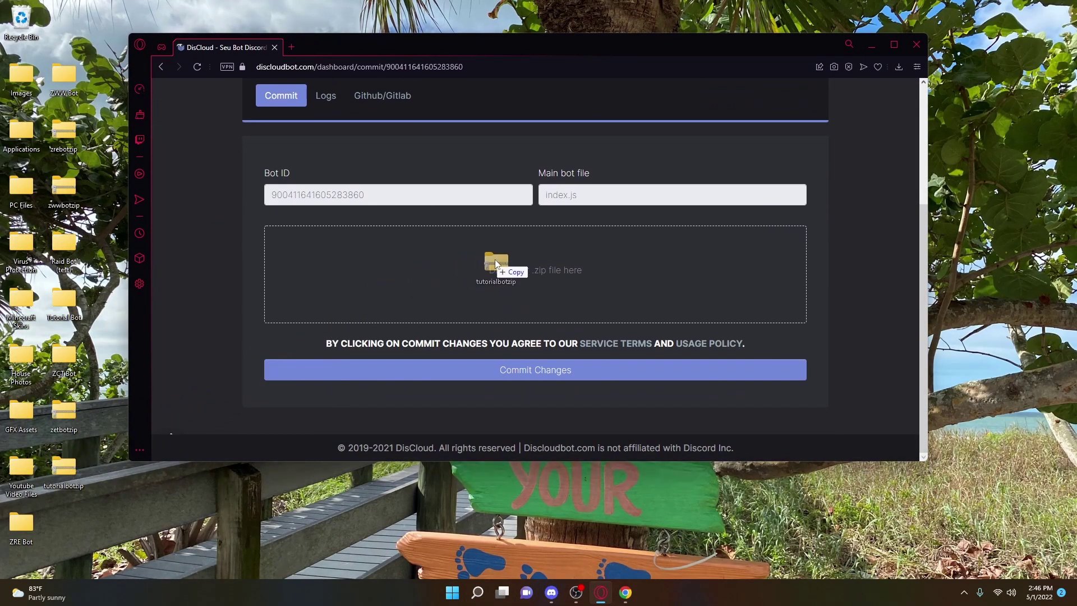
pyautogui.moveTo(501, 259); pyautogui.dragTo(62, 466)
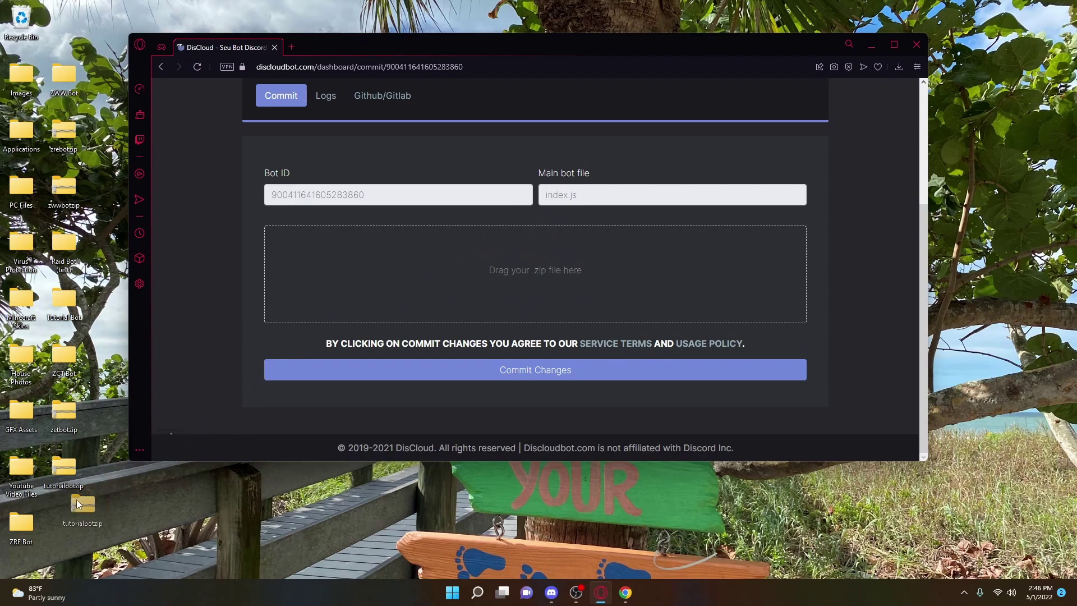
pyautogui.click(365, 379)
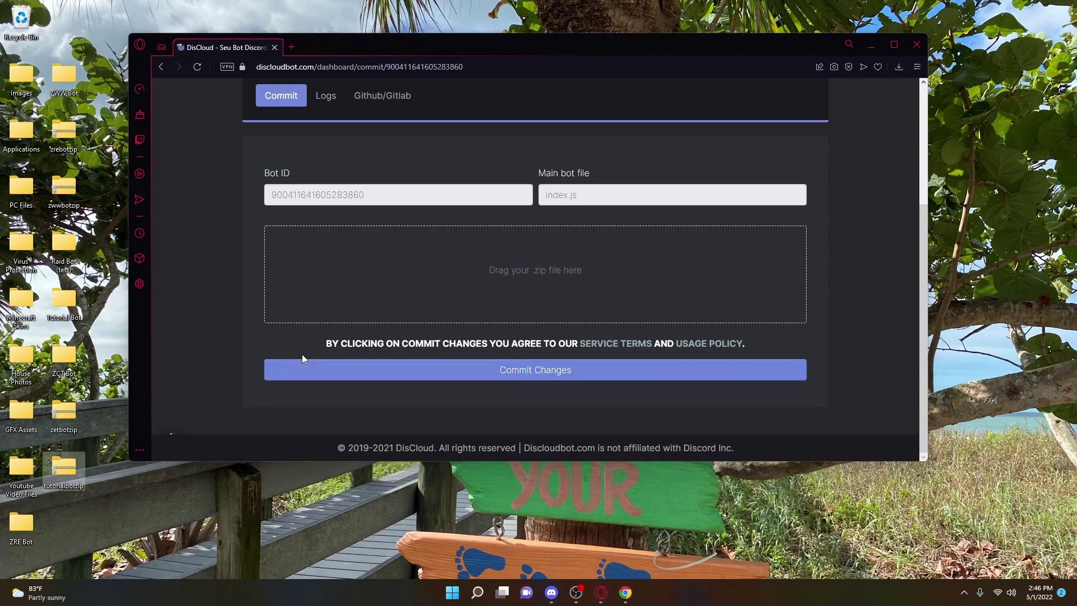
pyautogui.click(894, 44)
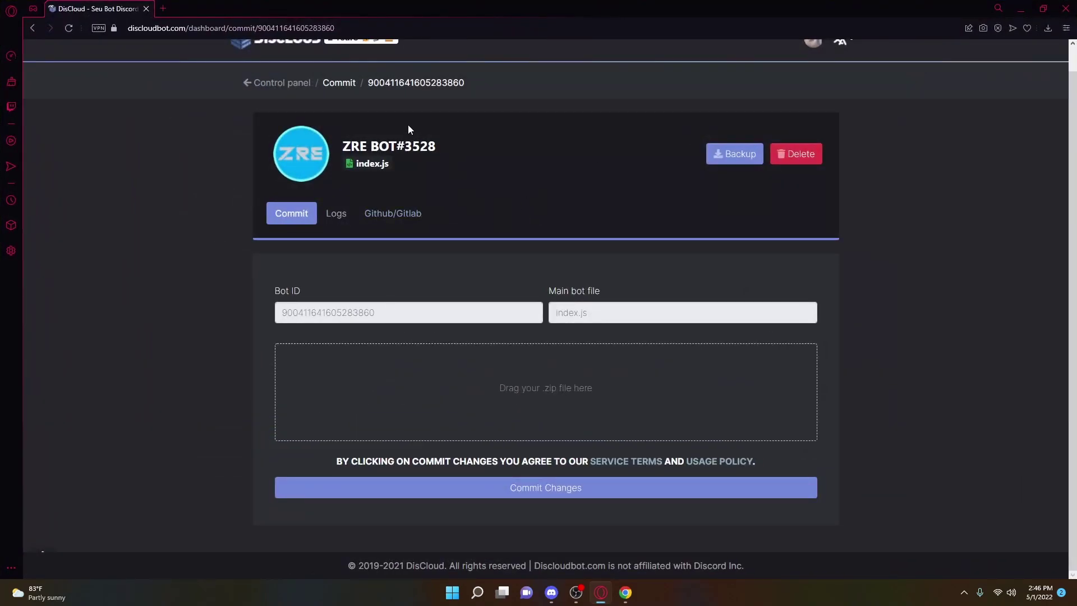
# Verify the Bot ID and index.js main file, then commit the changes for ZRE BOT#3528
pyautogui.moveTo(408, 125); pyautogui.dragTo(342, 145)
pyautogui.click(220, 272)
pyautogui.doubleClick(390, 318)
pyautogui.moveTo(600, 312); pyautogui.dragTo(556, 313)
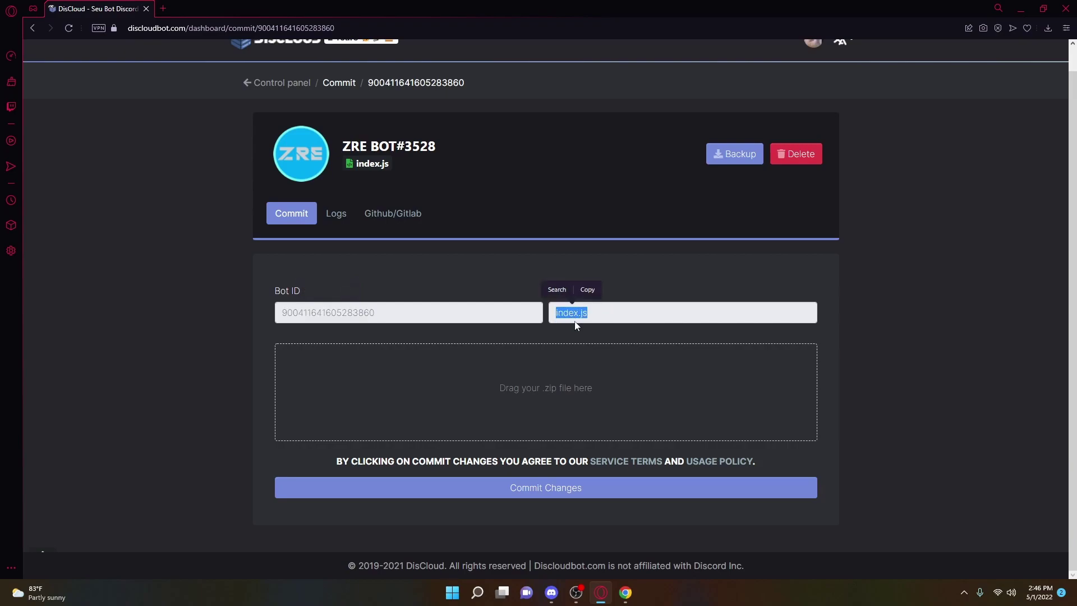
pyautogui.click(208, 360)
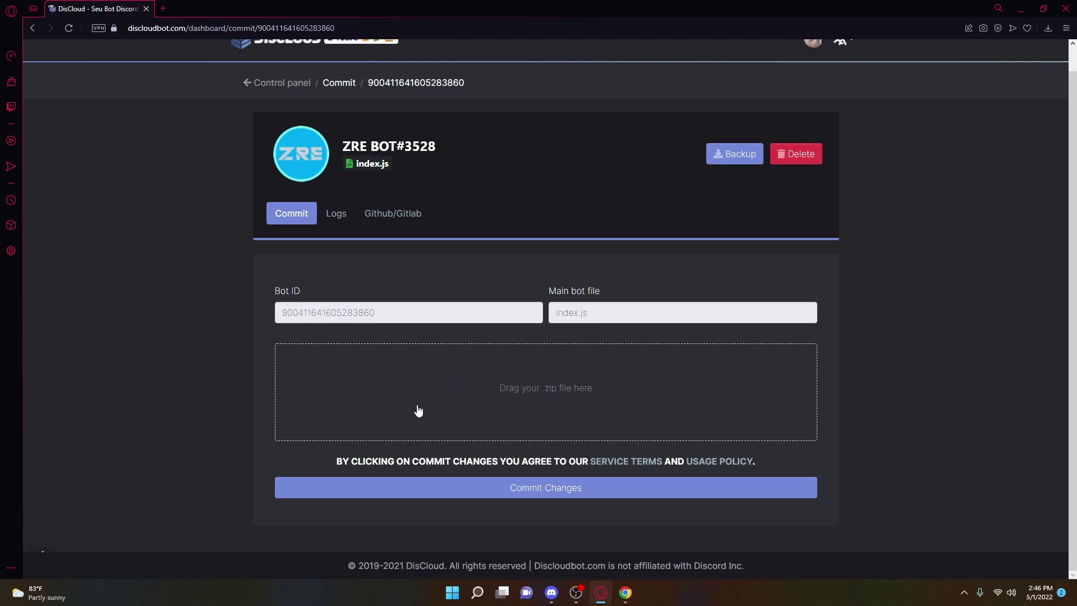
pyautogui.click(331, 494)
pyautogui.moveTo(557, 601)
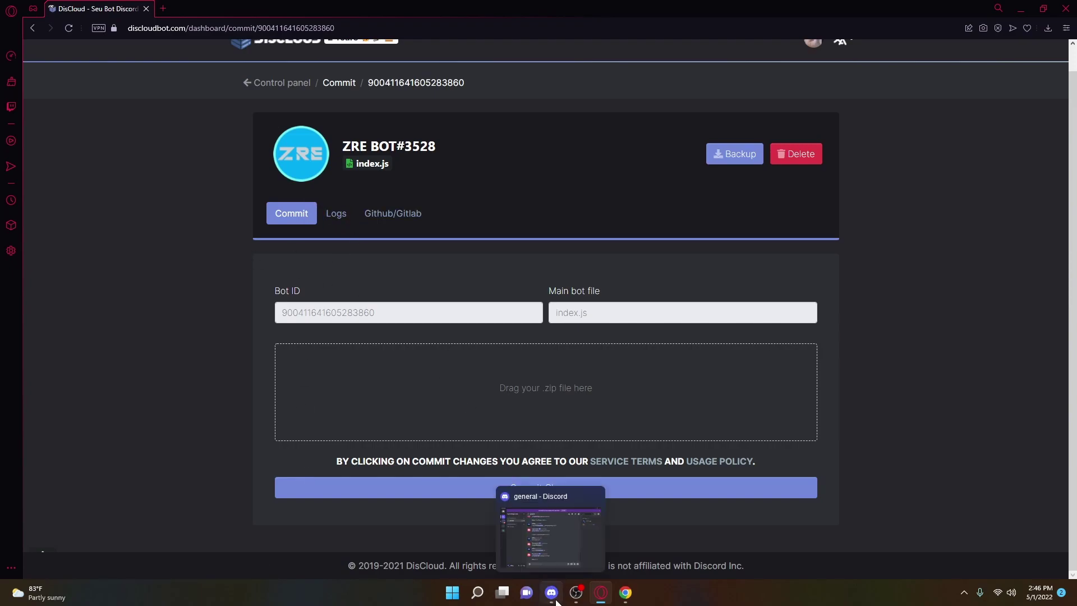
# Scroll through the DisCloud server's #commands channel in Discord, then go back to the commit page
pyautogui.click(552, 594)
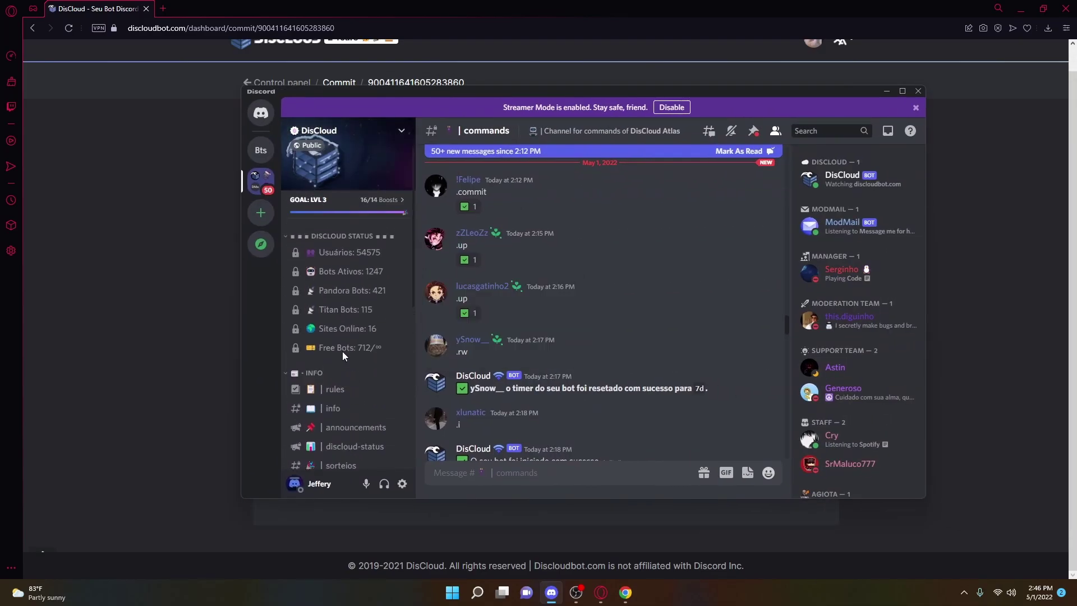
pyautogui.scroll(-5, 345, 314)
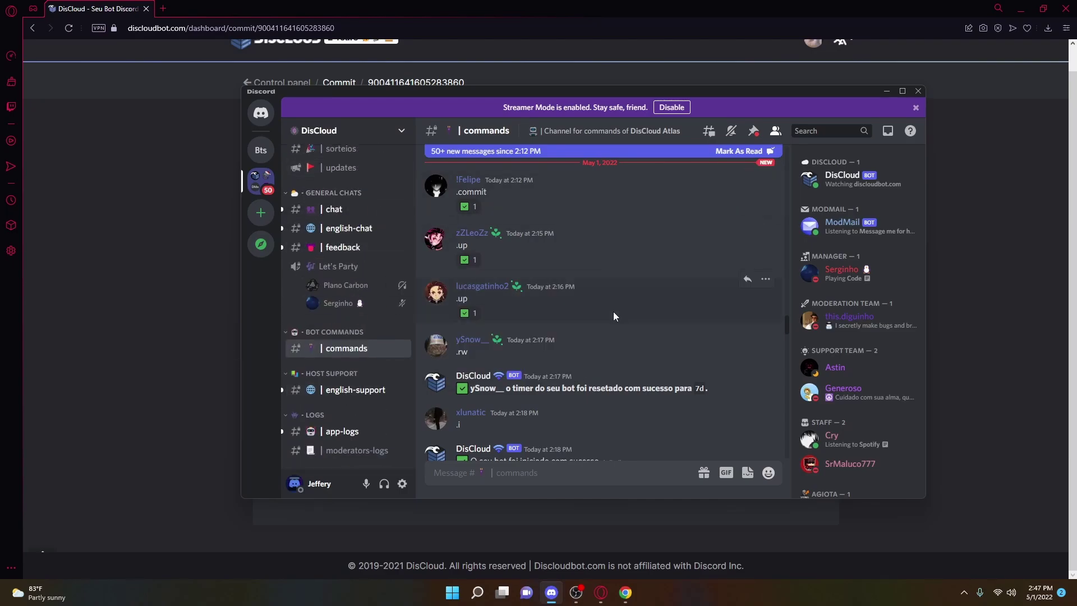
pyautogui.scroll(-10, 600, 276)
pyautogui.scroll(-10, 611, 318)
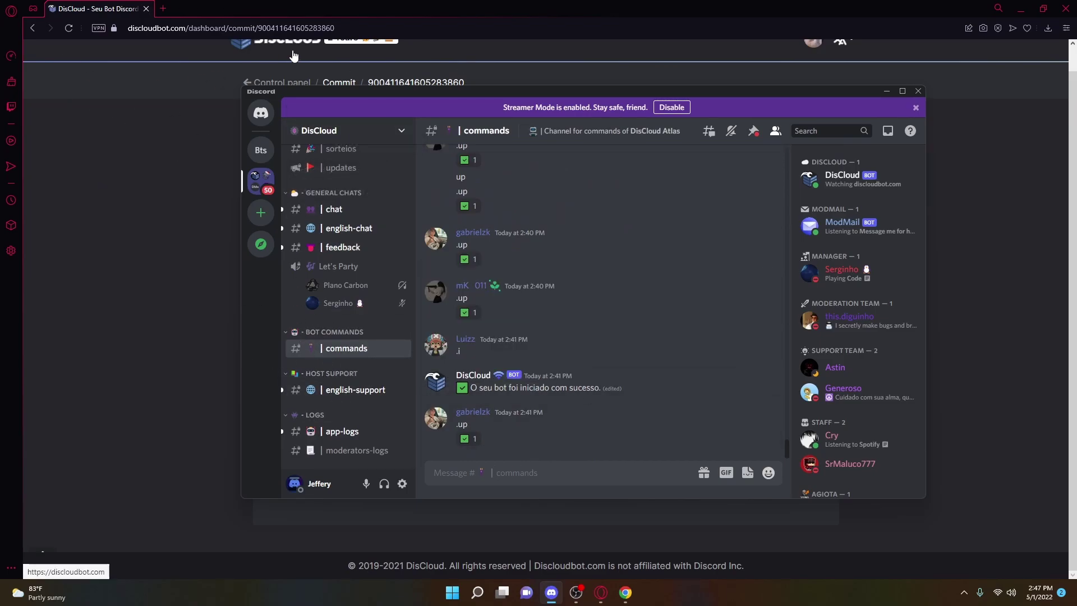
pyautogui.click(181, 90)
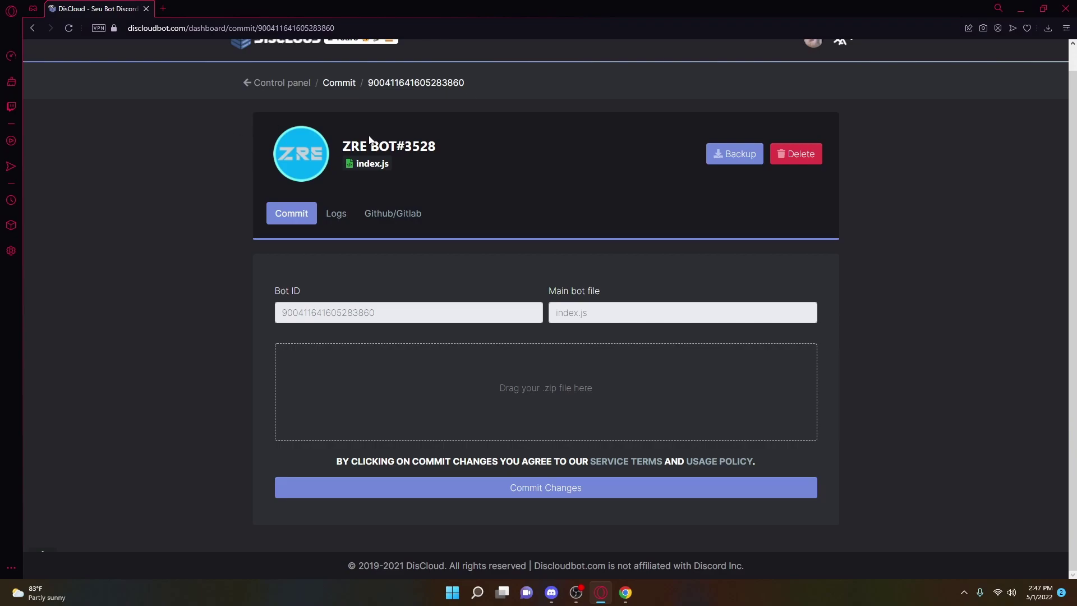
pyautogui.click(1066, 8)
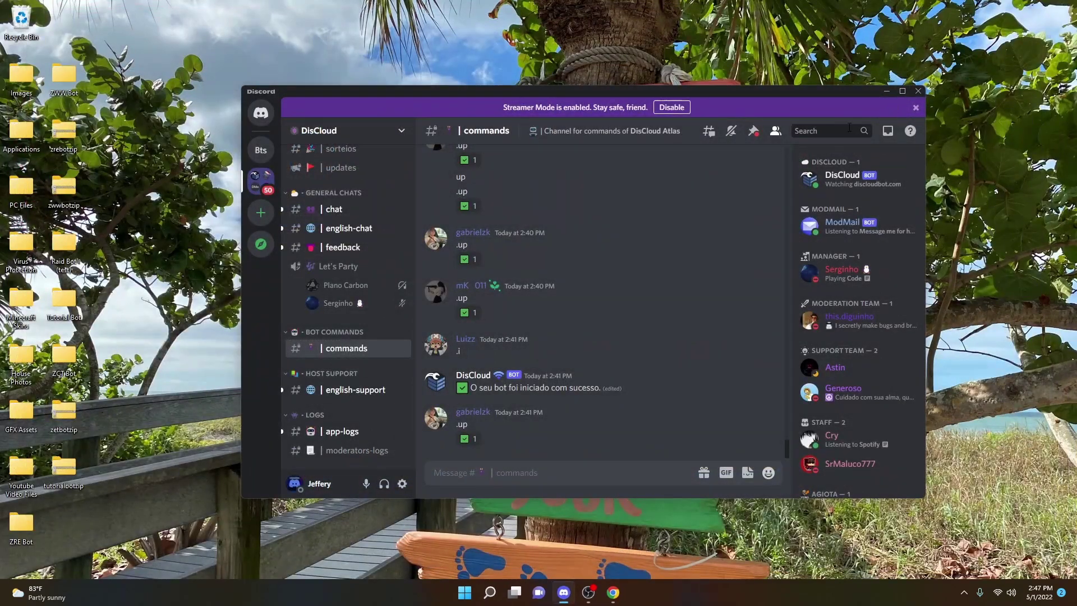
pyautogui.moveTo(611, 94); pyautogui.dragTo(575, 73)
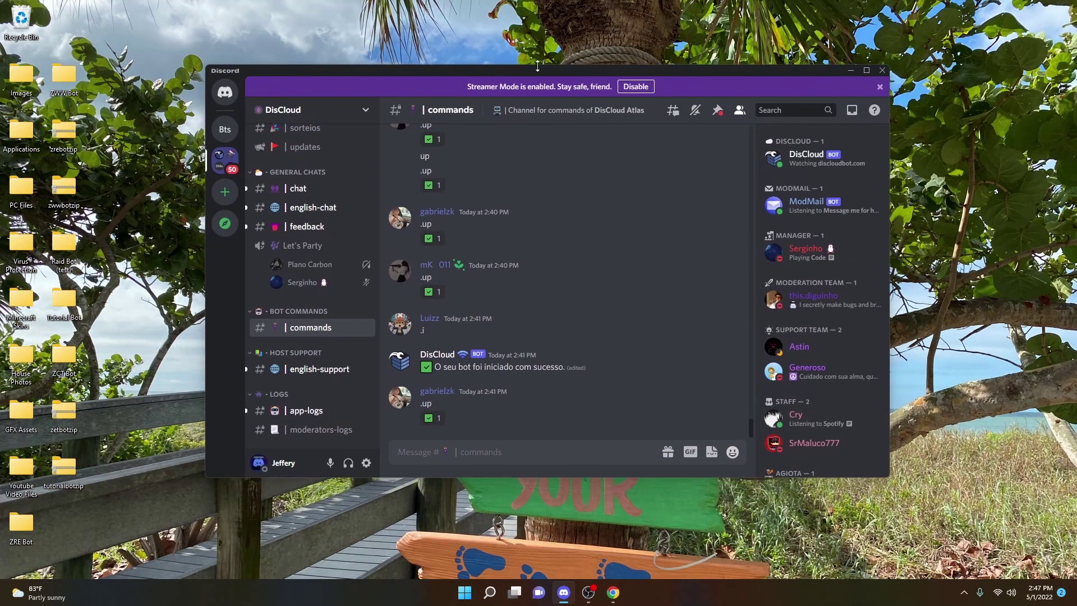
pyautogui.scroll(3, 298, 310)
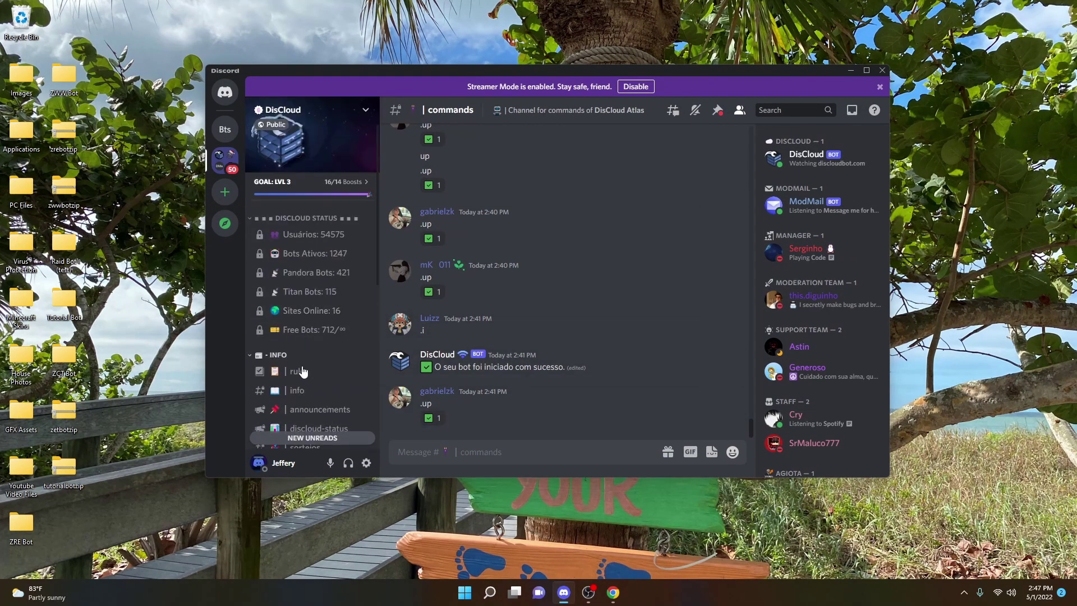
pyautogui.scroll(-1, 298, 310)
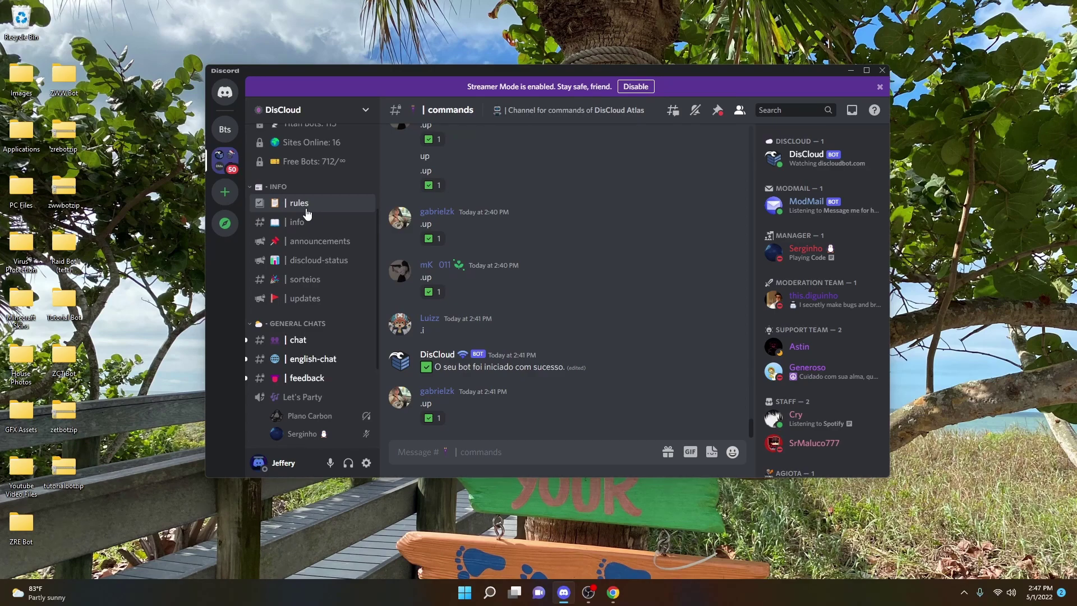
# Zip the Tutorial Bot folder's index, package and package-lock files as tutorialbotzip
pyautogui.doubleClick(64, 294)
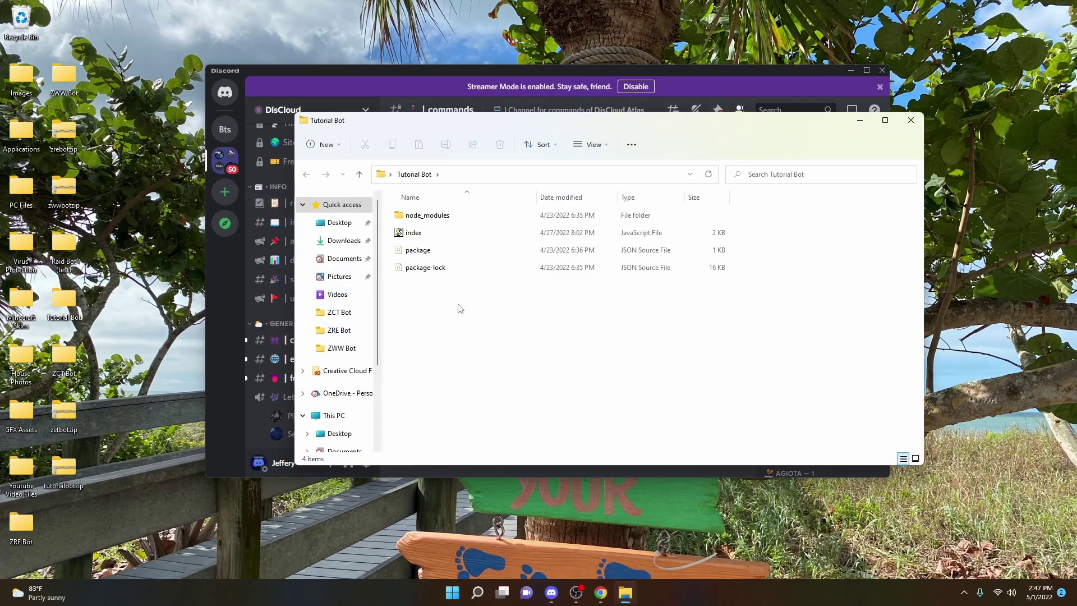
pyautogui.moveTo(544, 303); pyautogui.dragTo(405, 226)
pyautogui.rightClick(435, 232)
pyautogui.click(501, 274)
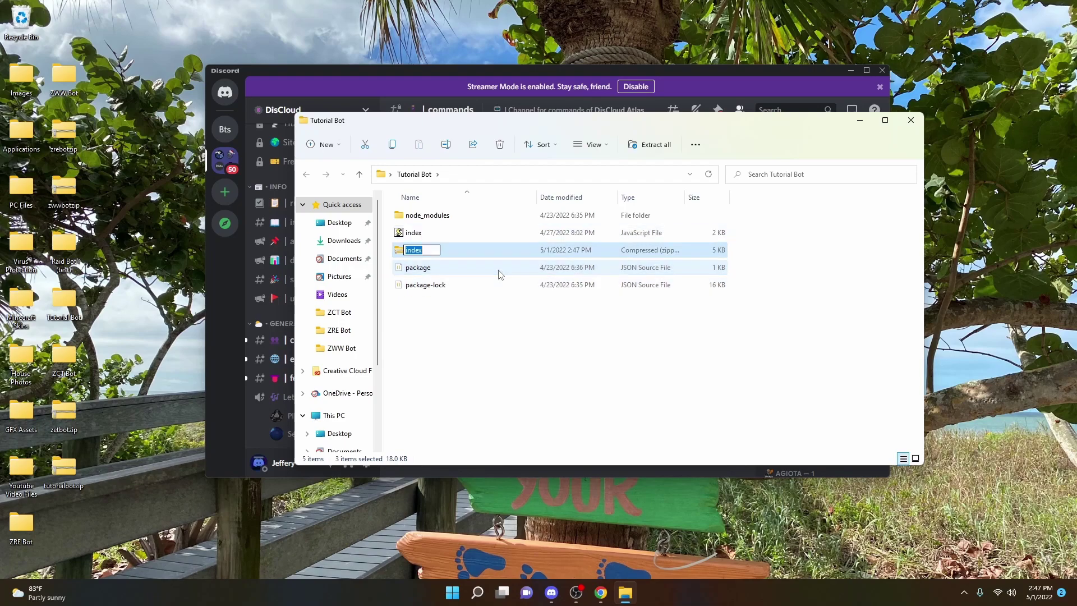
pyautogui.write('tutorialbotzip')
pyautogui.press('Return')
# Move tutorialbotzip to the desktop, replacing the old copy, and close File Explorer
pyautogui.moveTo(464, 254); pyautogui.dragTo(147, 377)
pyautogui.click(449, 222)
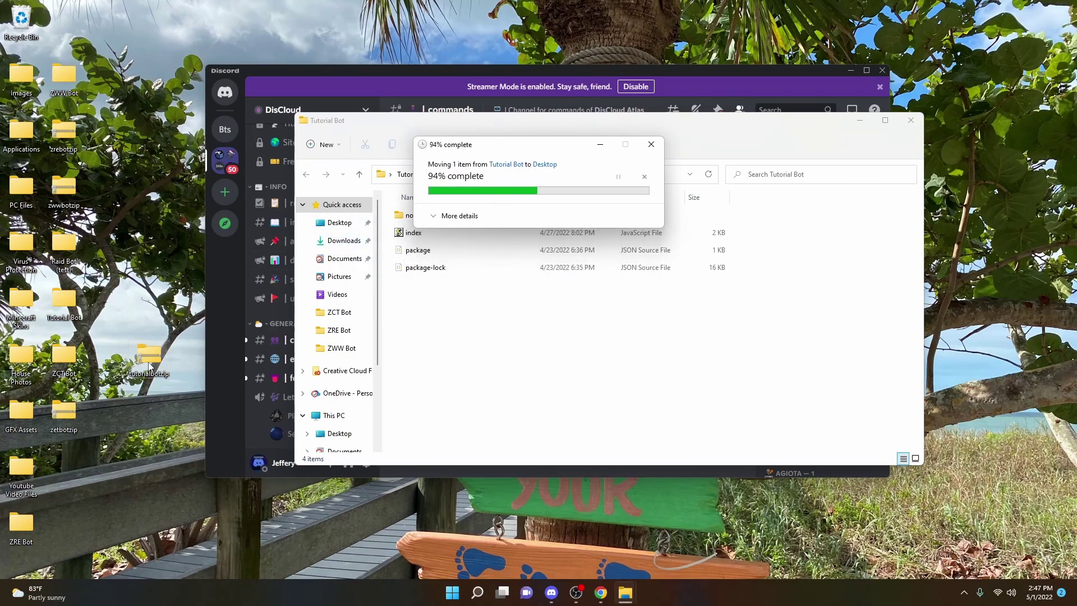
pyautogui.moveTo(150, 362); pyautogui.dragTo(64, 465)
pyautogui.click(911, 120)
pyautogui.click(433, 444)
pyautogui.write('.c')
pyautogui.press('Return')
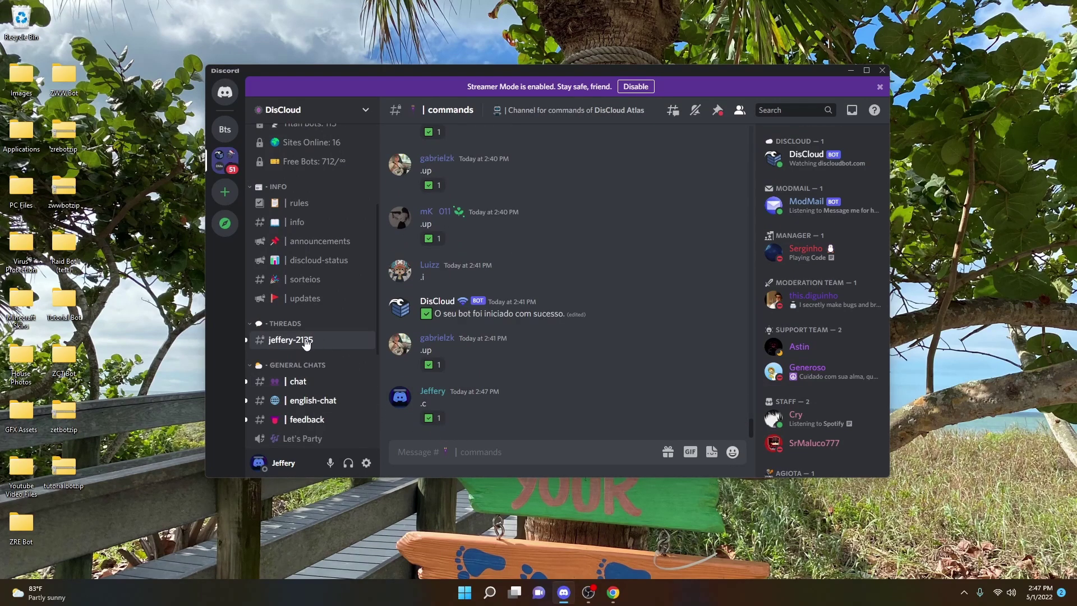
pyautogui.click(306, 340)
pyautogui.moveTo(63, 469); pyautogui.dragTo(470, 418)
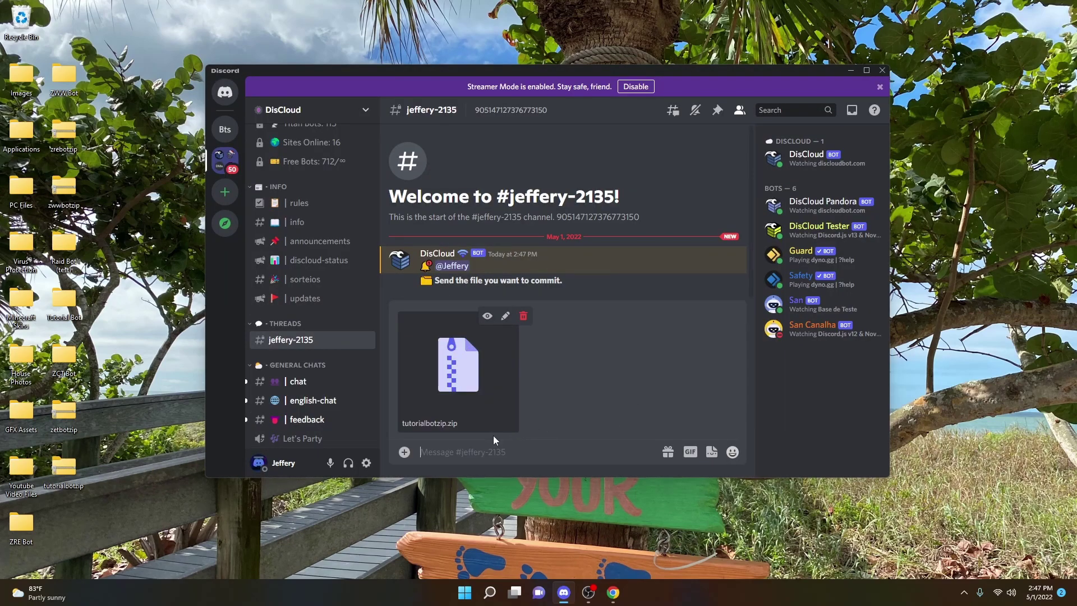
pyautogui.press('Return')
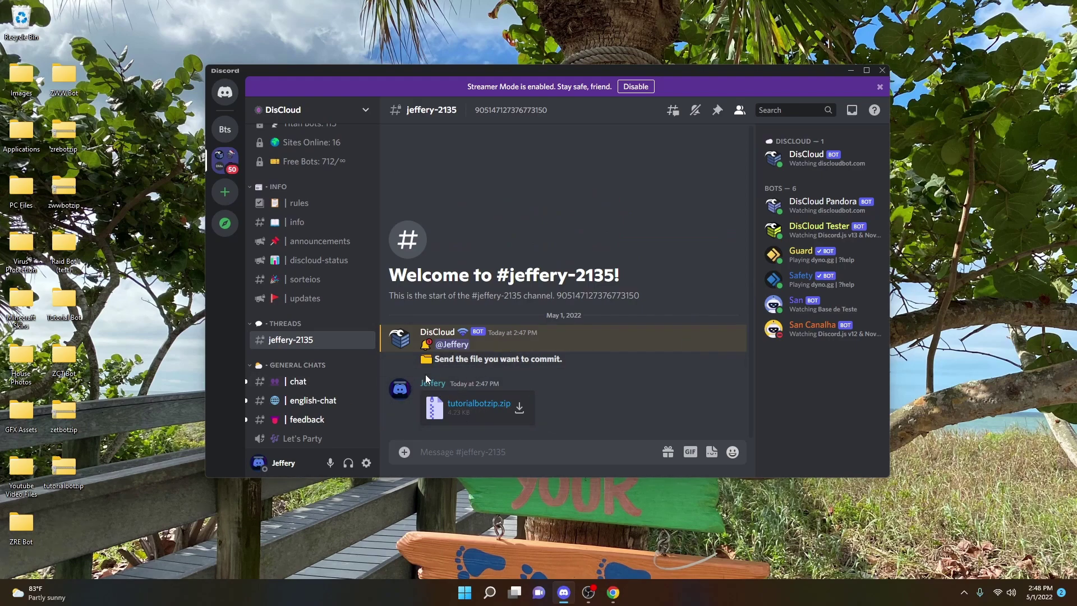
# Inspect DisCloud's profile card and the bot's status message
pyautogui.click(482, 333)
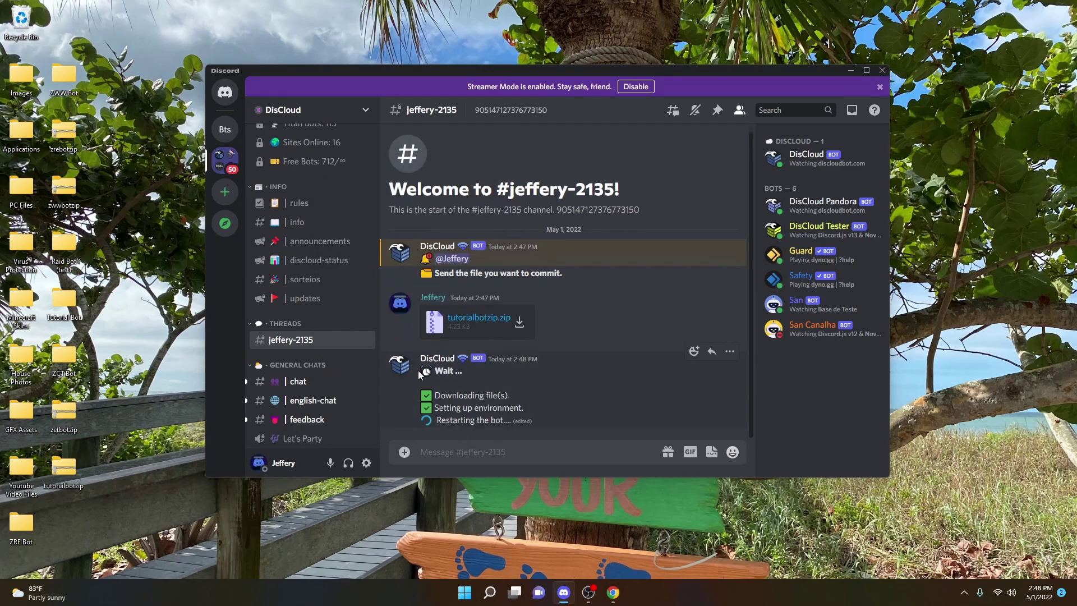
pyautogui.moveTo(420, 375); pyautogui.dragTo(546, 425)
pyautogui.click(470, 405)
pyautogui.click(867, 70)
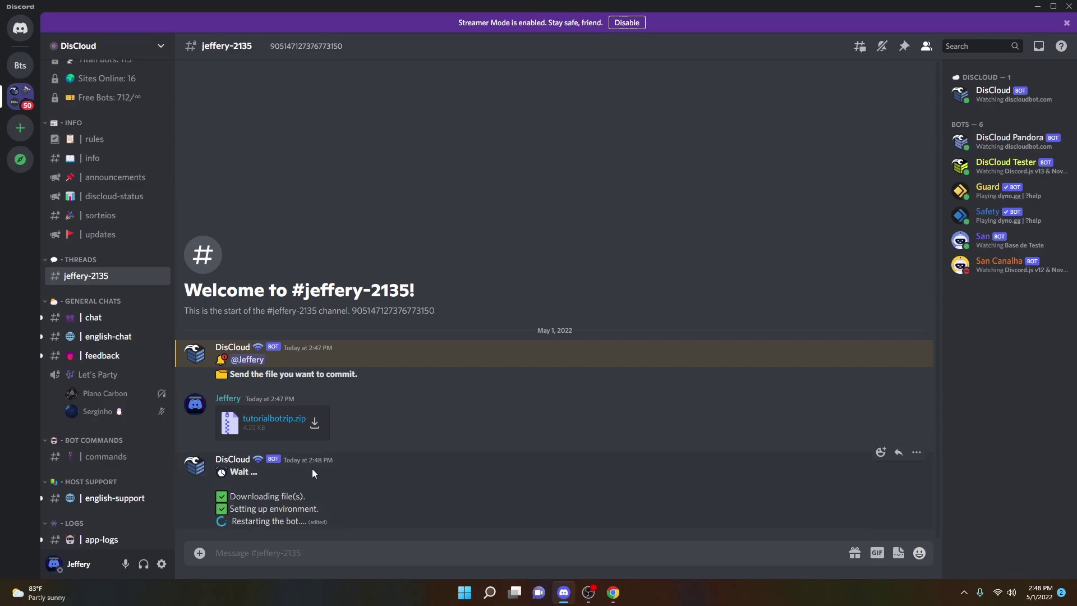
pyautogui.scroll(-1, 120, 494)
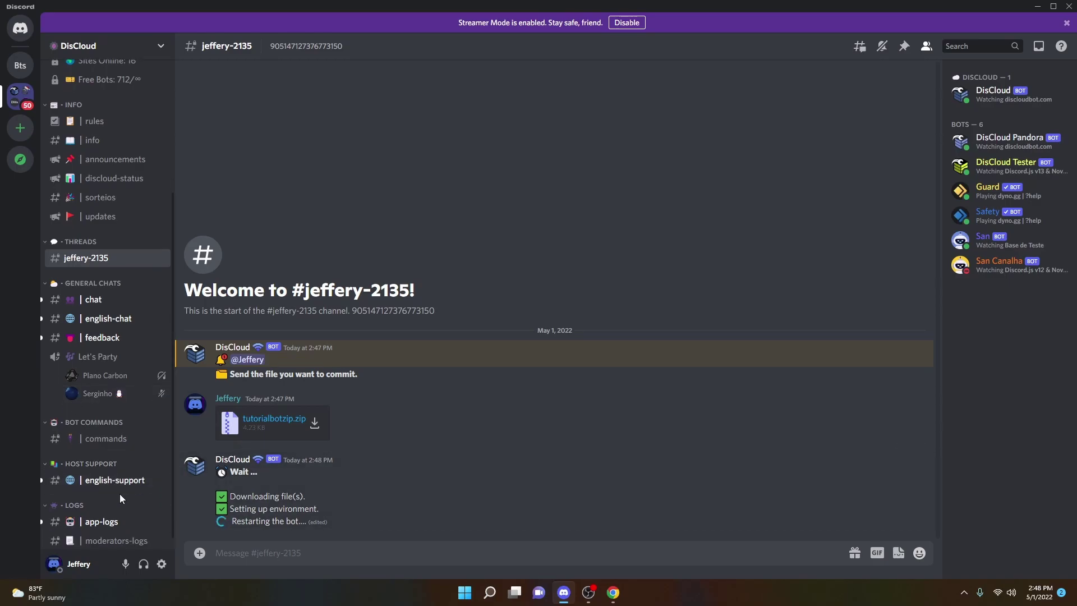
pyautogui.click(98, 508)
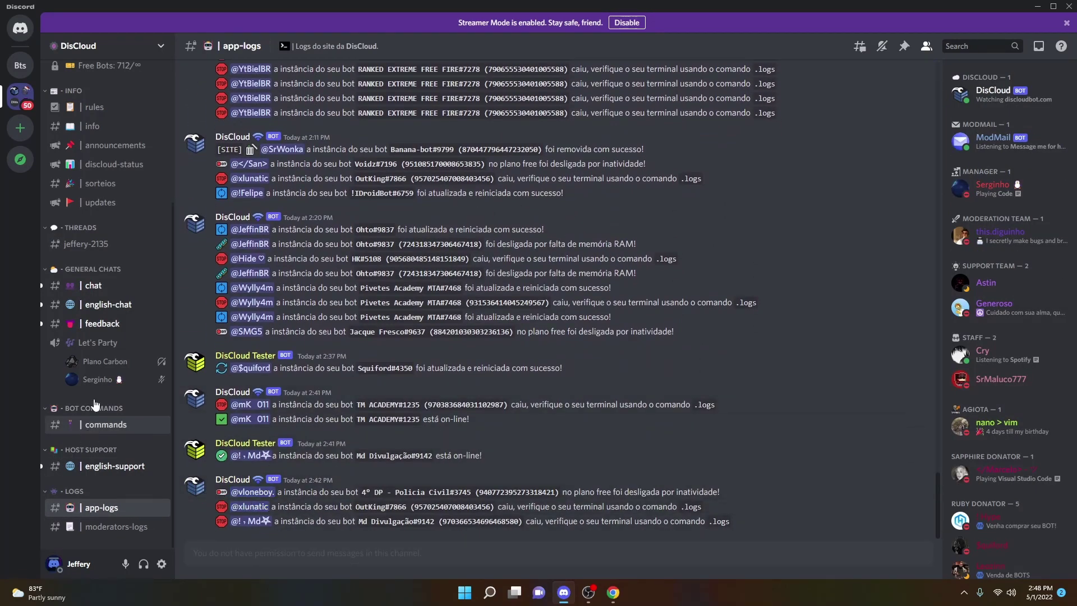
pyautogui.click(101, 251)
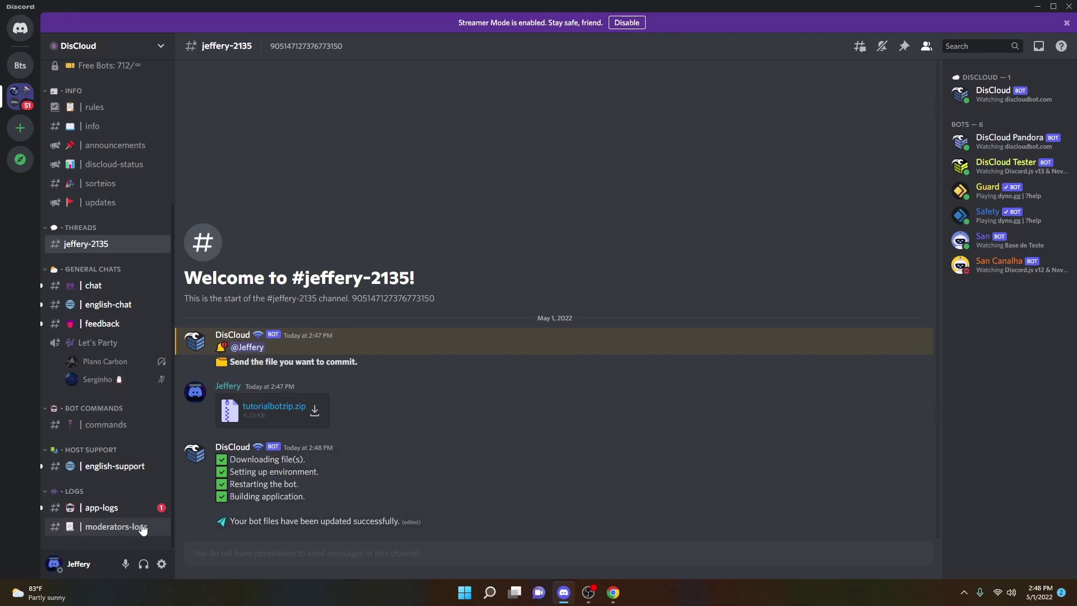
pyautogui.click(81, 512)
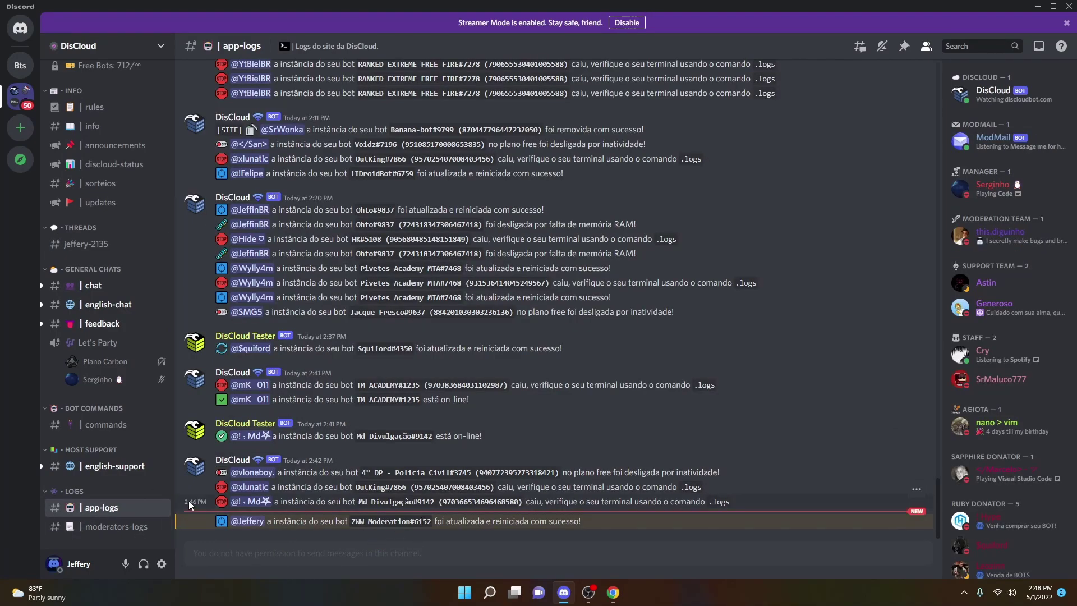
pyautogui.click(93, 426)
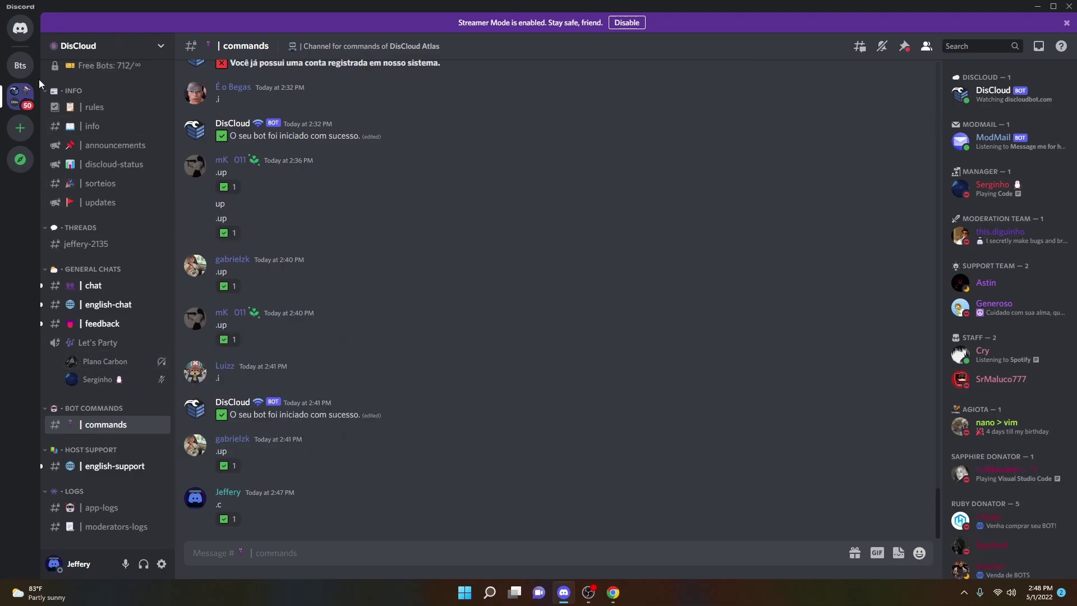
pyautogui.click(20, 65)
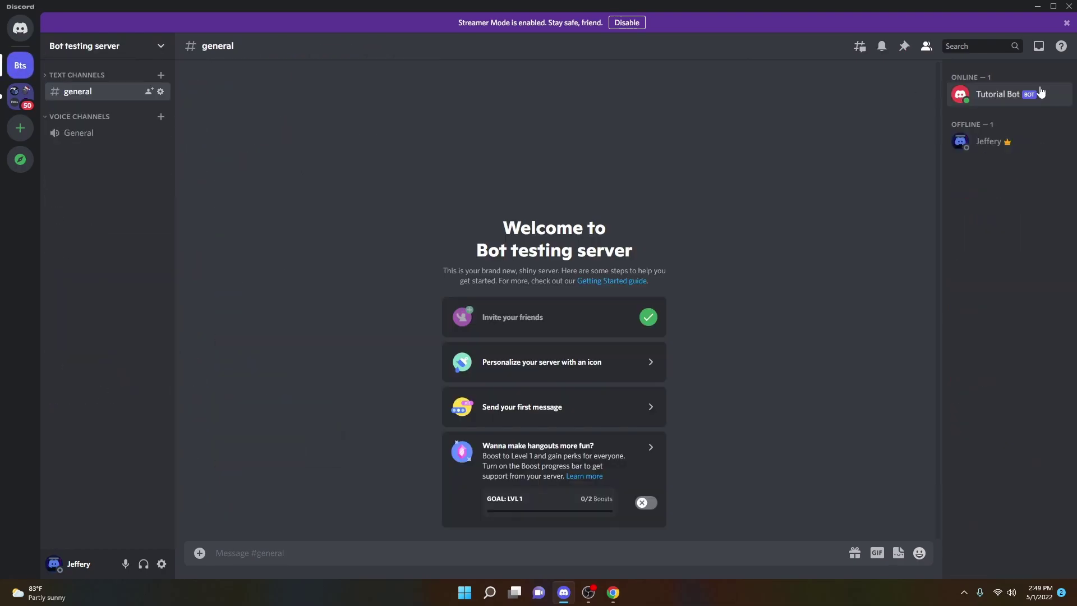
pyautogui.click(1000, 97)
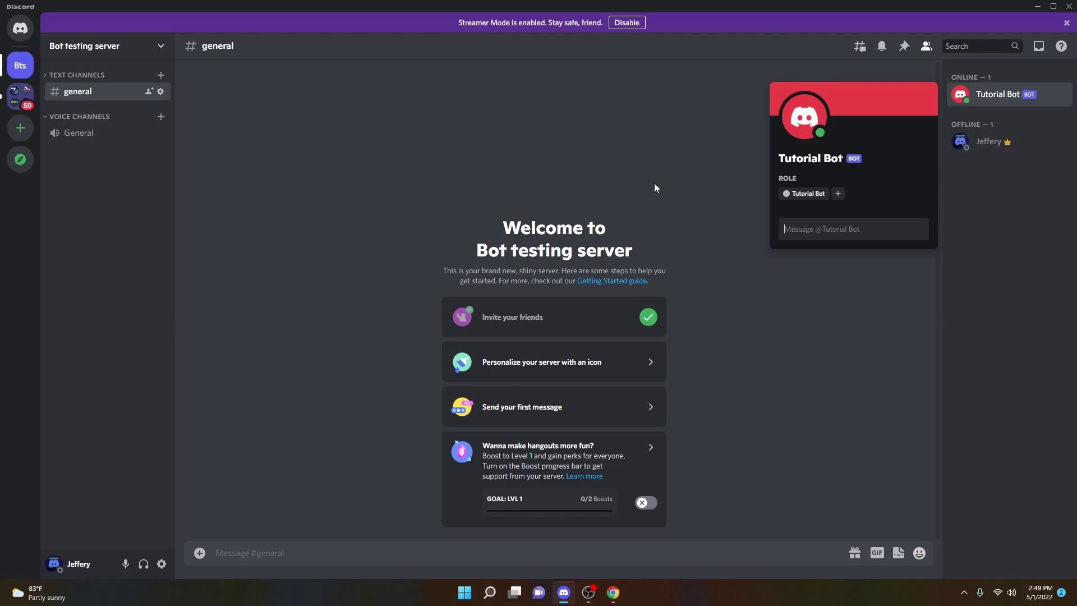
pyautogui.click(304, 555)
pyautogui.write('!test')
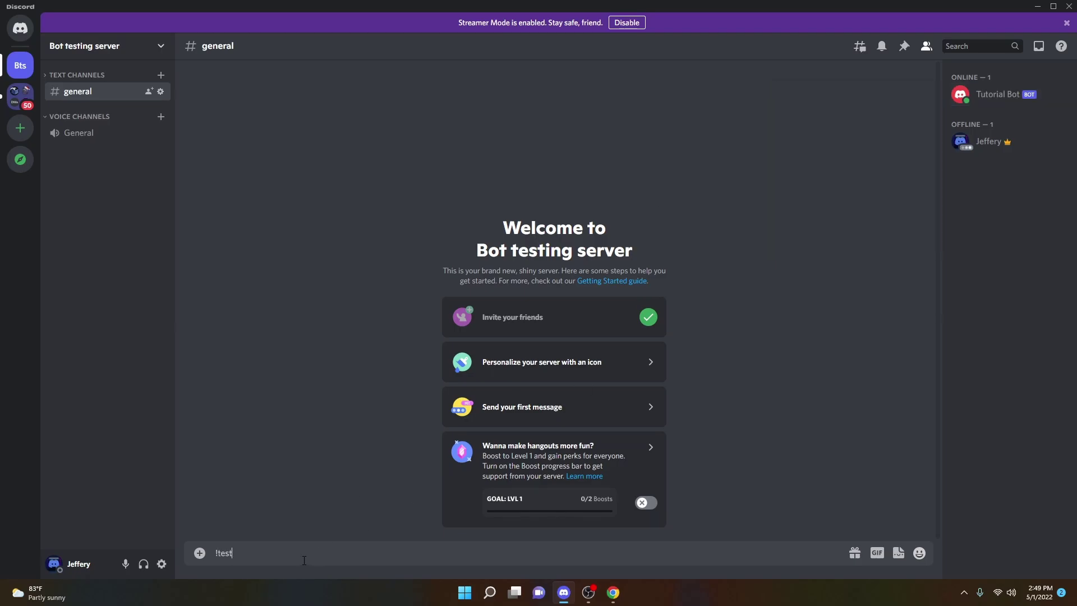
pyautogui.press('Return')
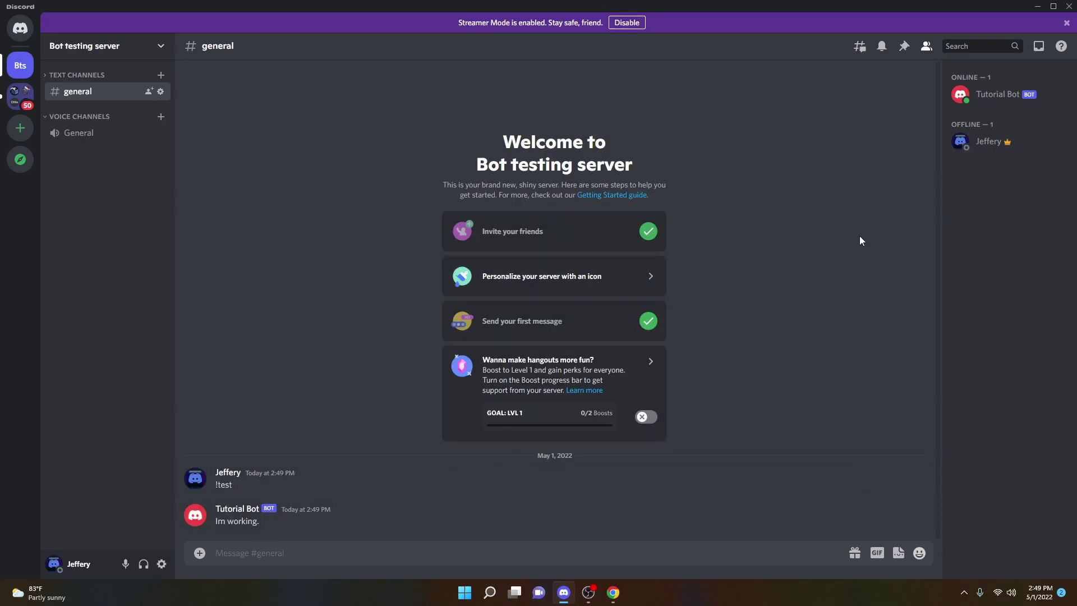